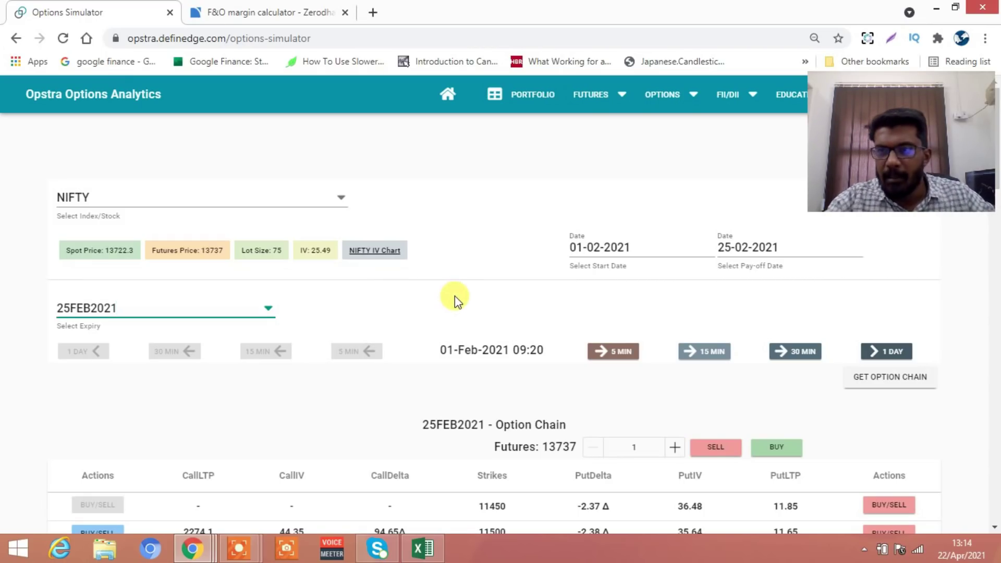
Step: Sell one lot of the 25FEB2021 14100 call
scroll(456, 299, "down", 20)
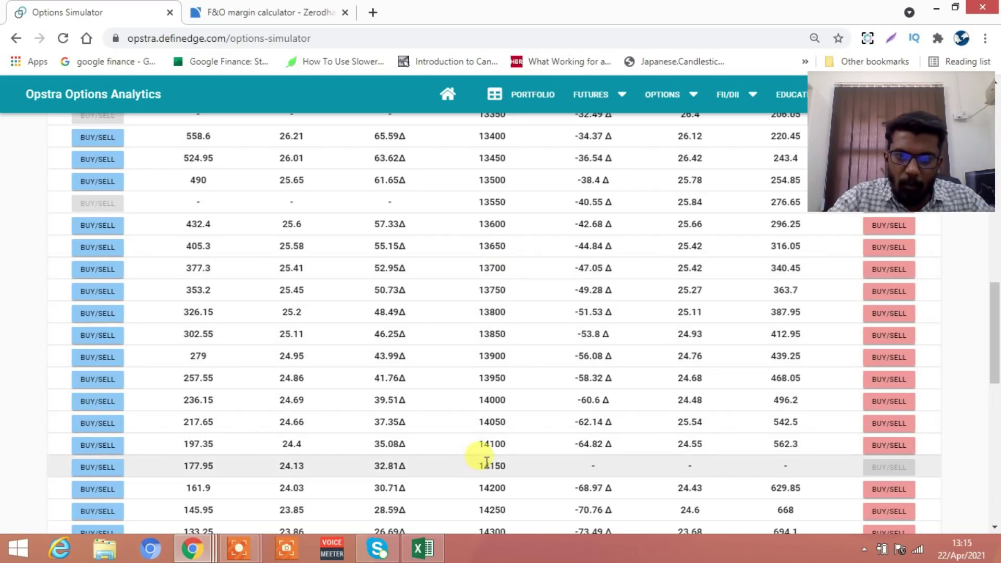
left_click(117, 449)
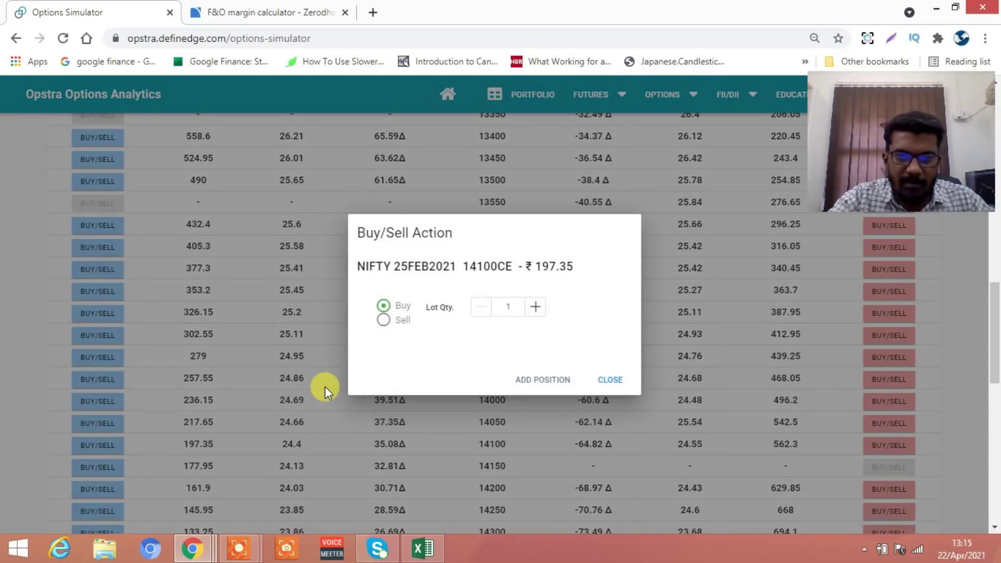
left_click(383, 320)
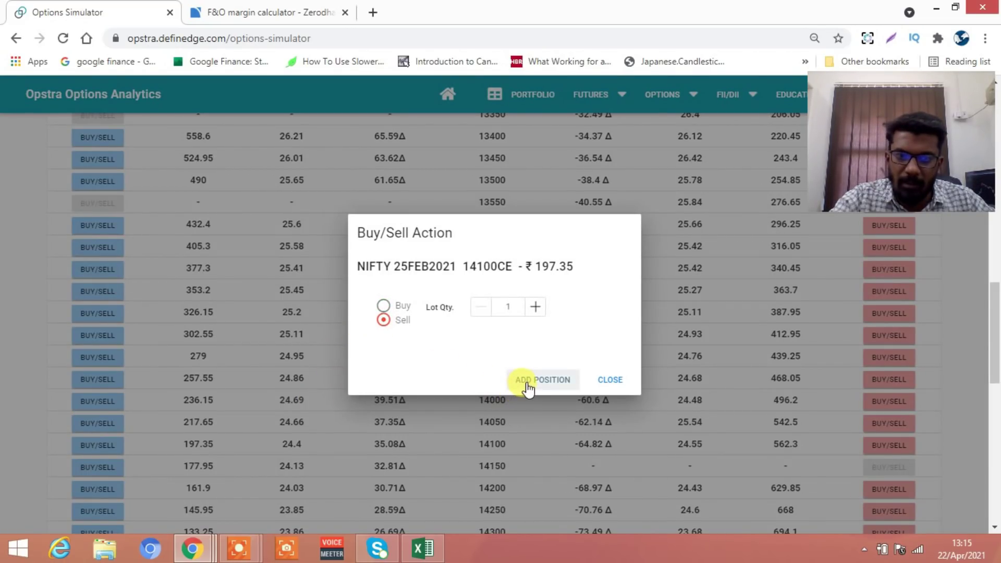
left_click(520, 380)
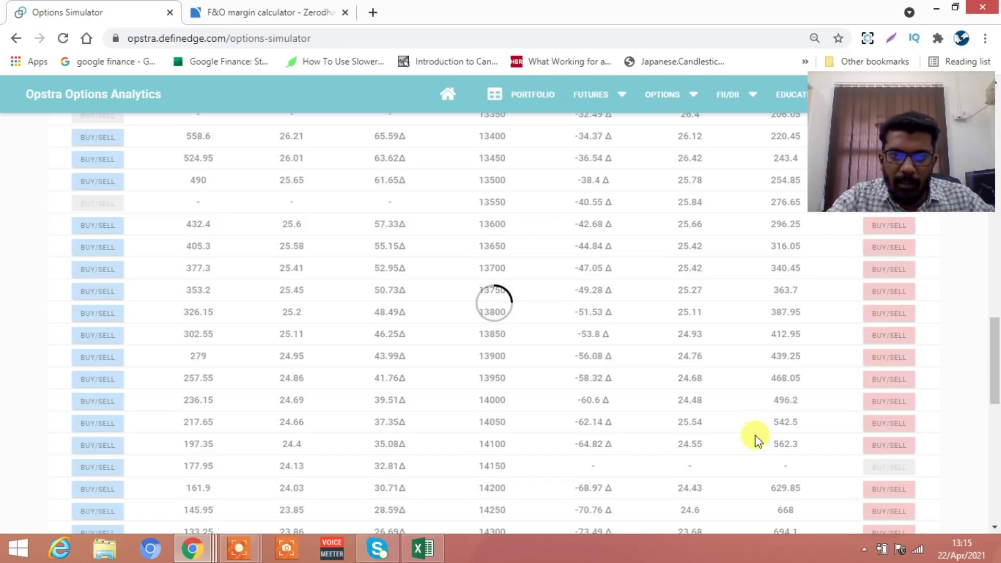
Step: Sell one lot of the 13300 put, with breakevens 12912–14488
scroll(755, 434, "up", 5)
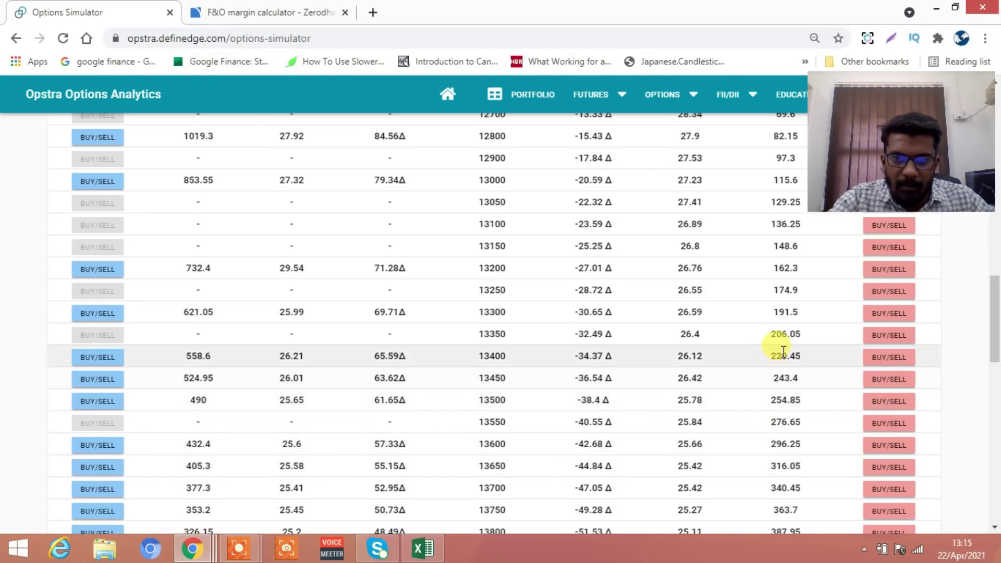
left_click(886, 315)
left_click(554, 375)
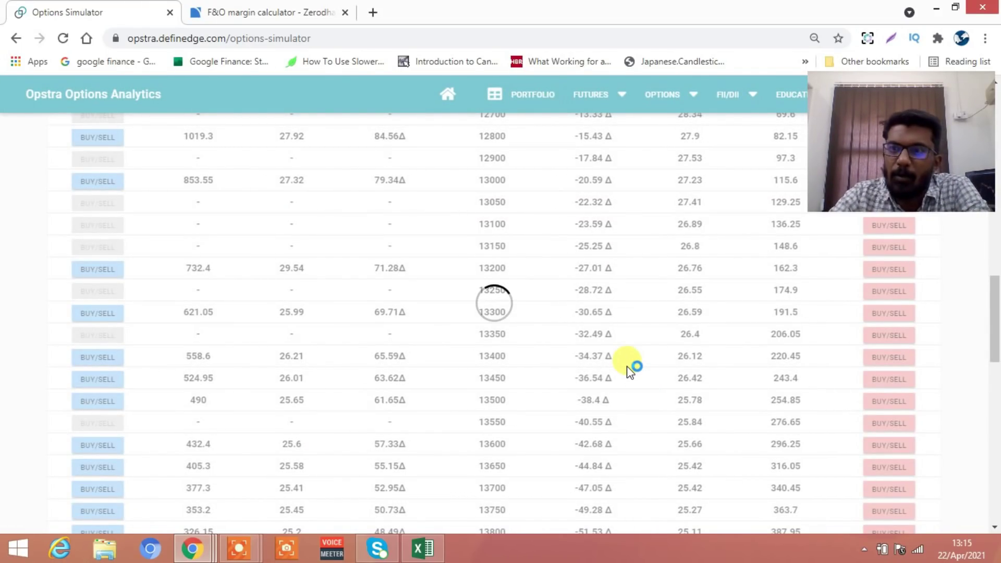
scroll(626, 366, "up", 2)
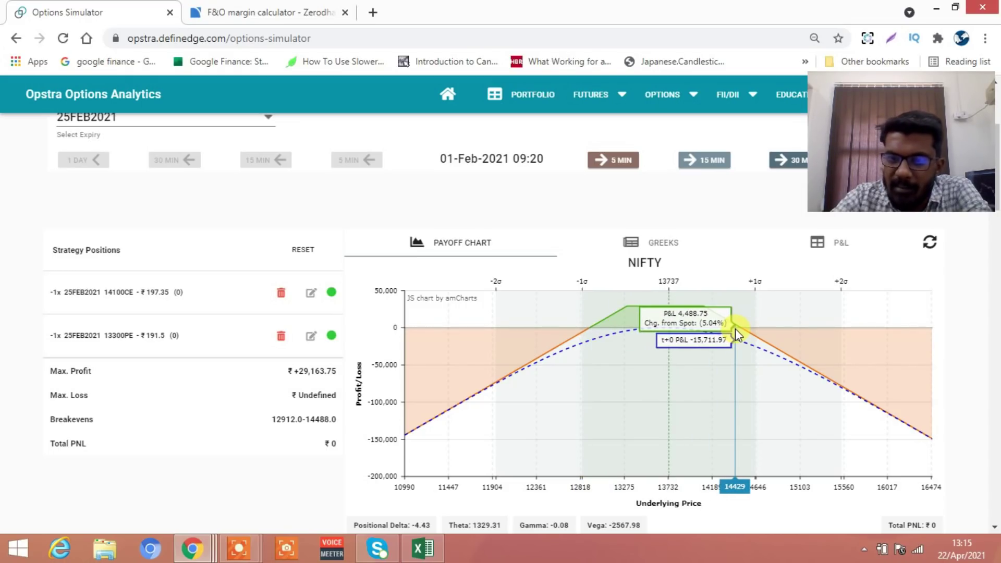
Step: Step forward to 02-Feb-2021 09:20 and refresh the payoff chart, showing -21,603.75 total P&L
scroll(789, 336, "up", 3)
scroll(911, 335, "down", 2)
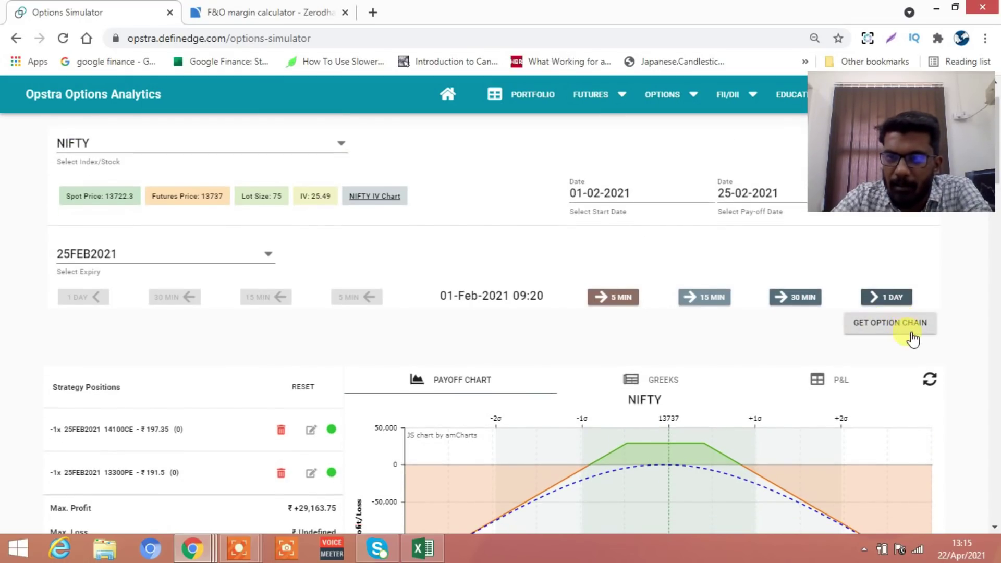
left_click(893, 234)
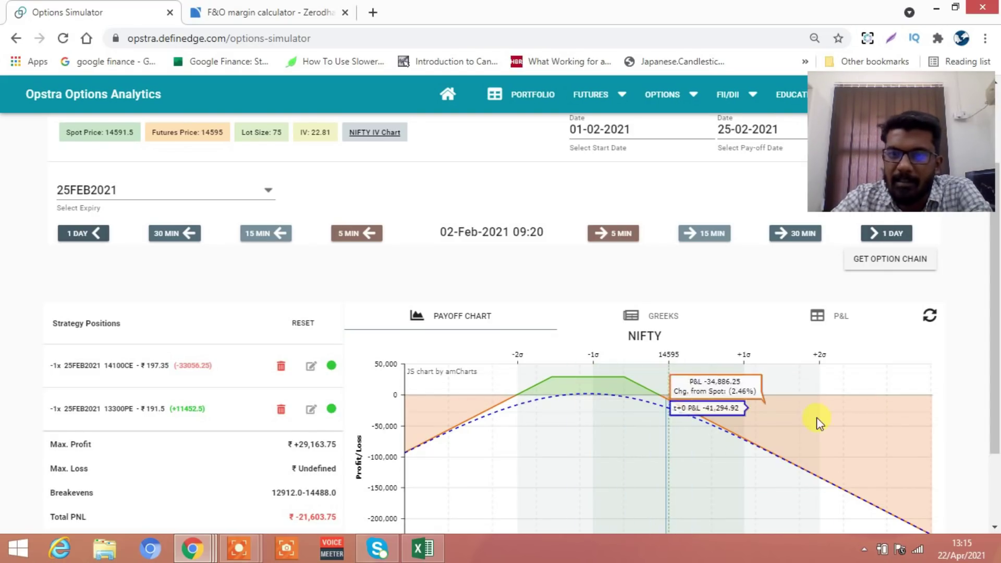
scroll(913, 417, "down", 1)
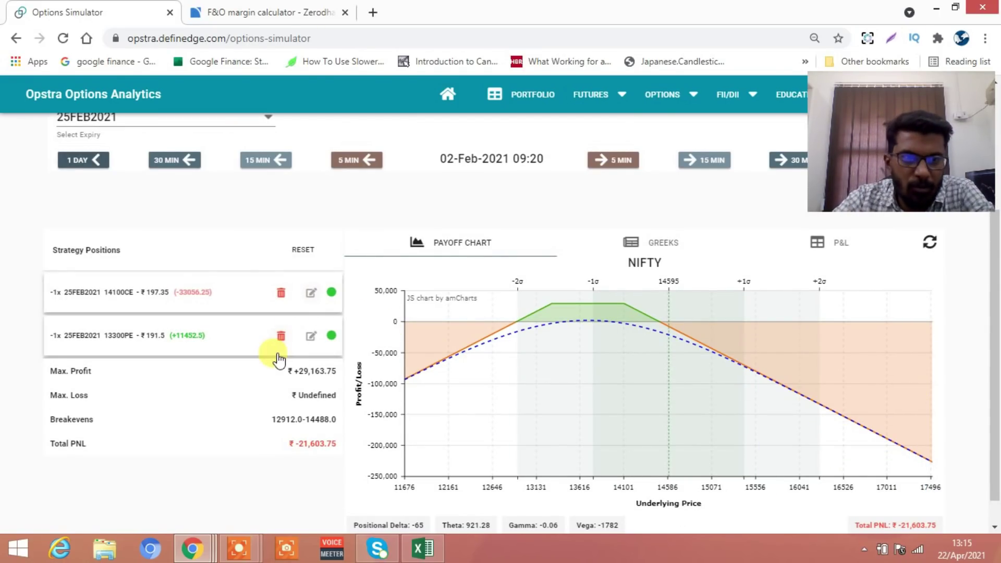
scroll(944, 307, "up", 1)
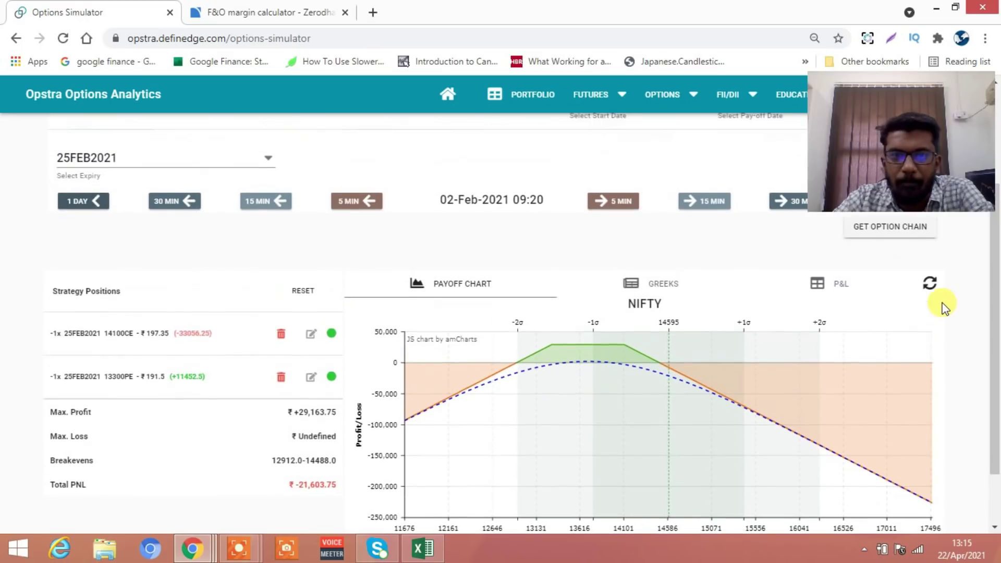
left_click(997, 319)
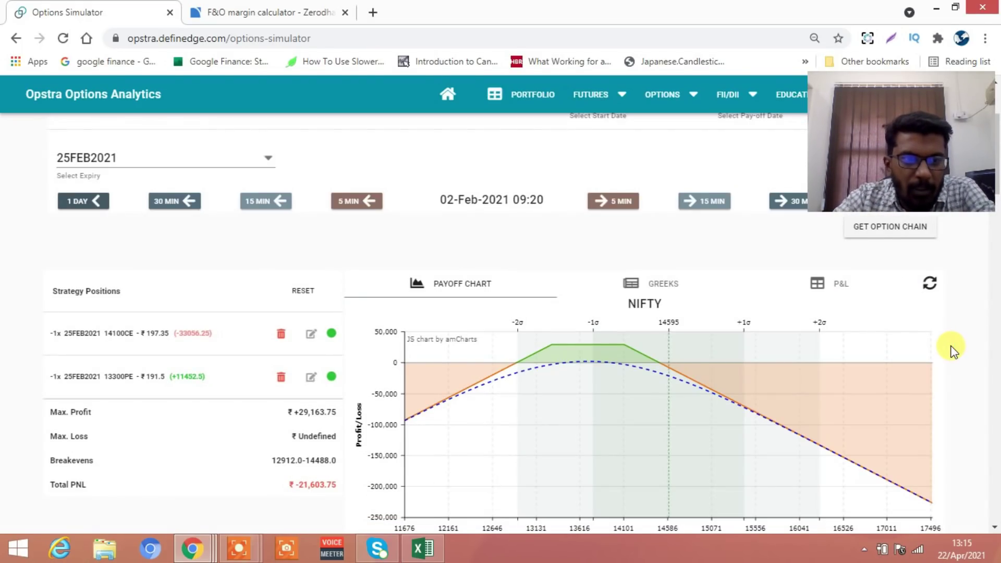
Step: Exit the 14100 call position at a price of 638
scroll(950, 348, "down", 15)
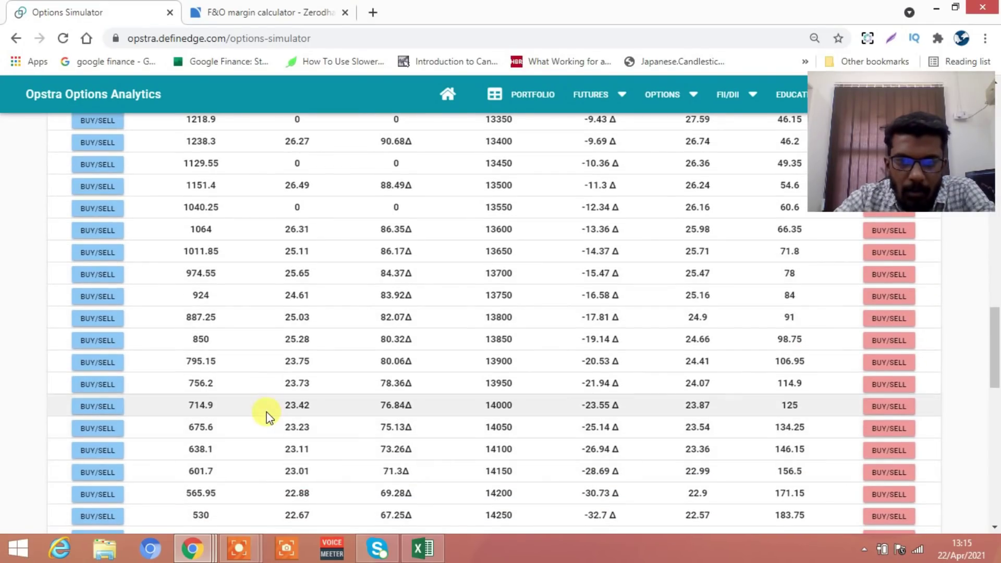
scroll(291, 402, "up", 10)
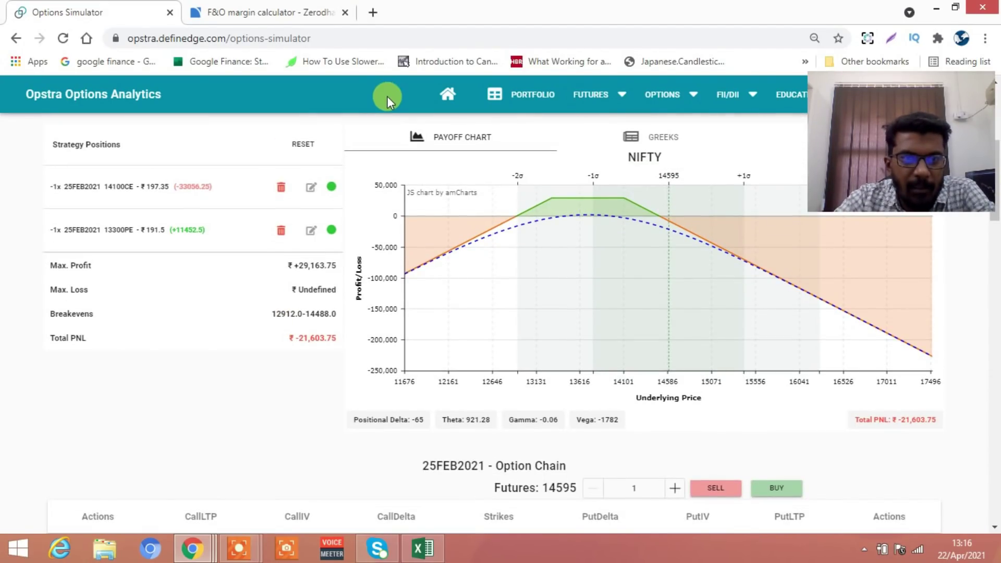
left_click(312, 186)
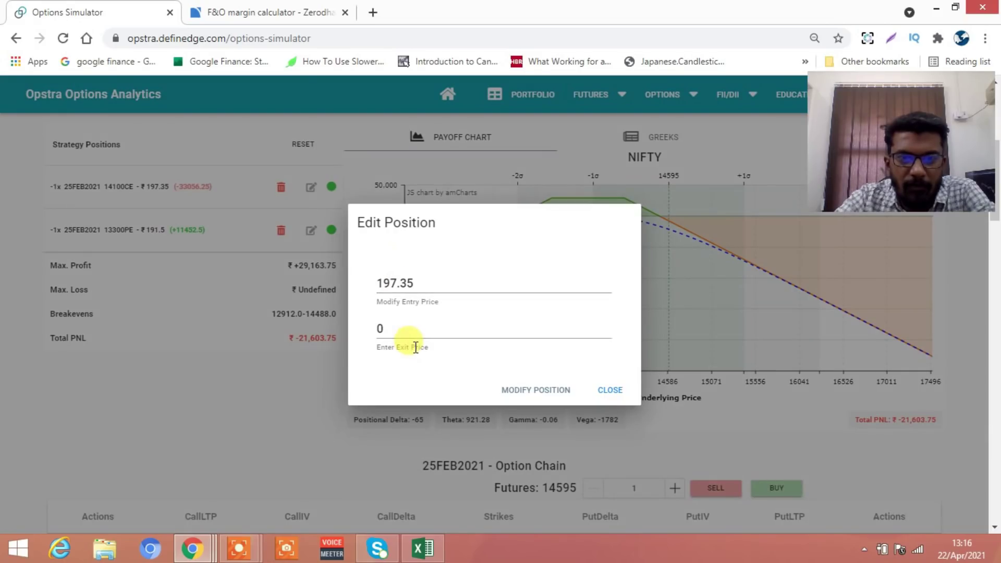
left_click(407, 328)
key("BackSpace")
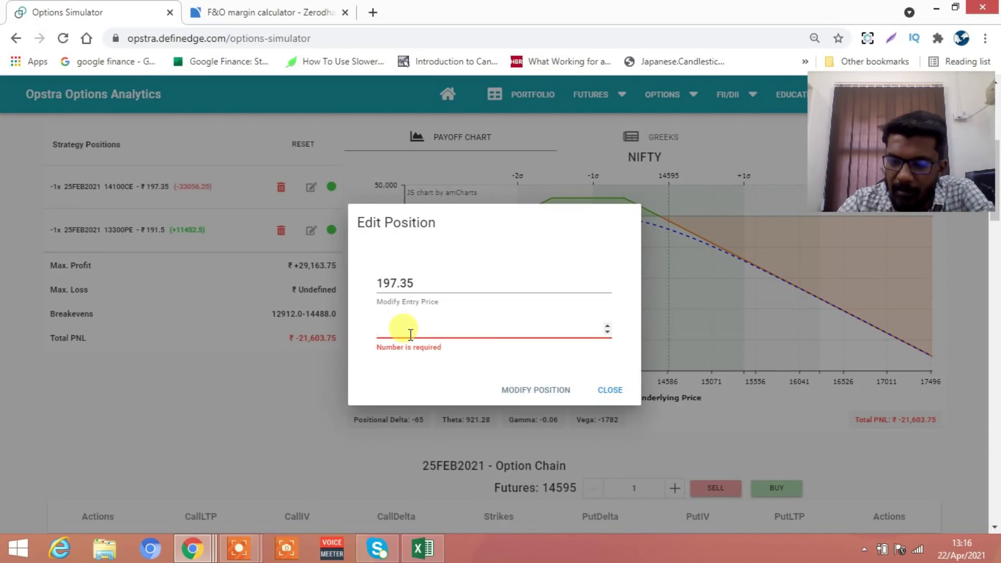
type("638")
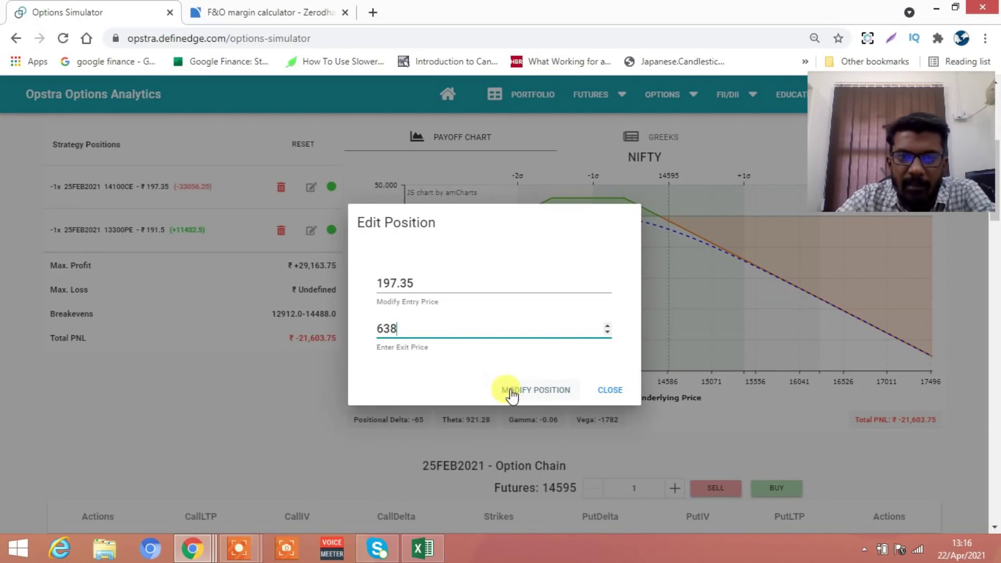
left_click(522, 393)
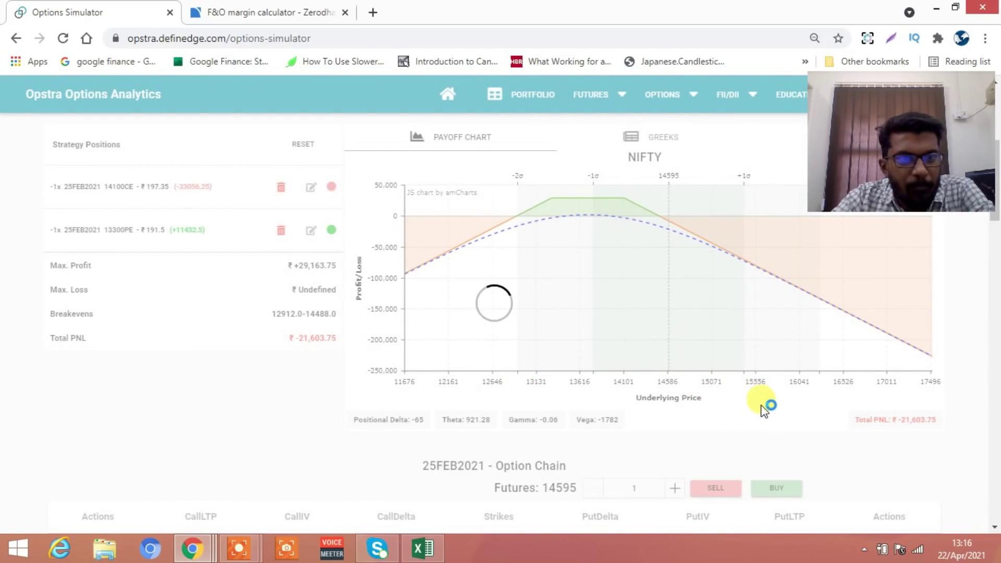
Step: Exit the 13300 put position at a price of 38
scroll(772, 415, "down", 10)
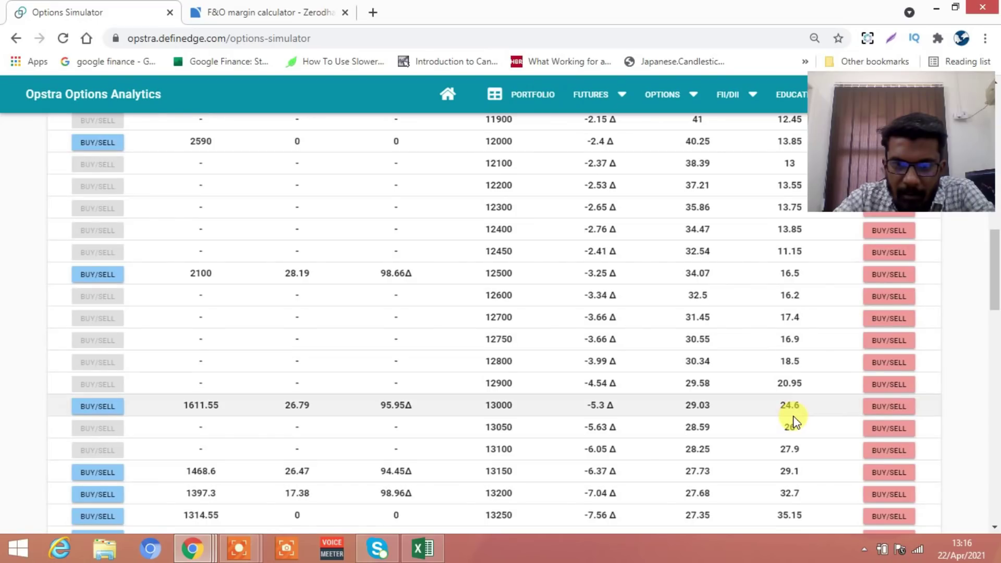
scroll(827, 466, "down", 2)
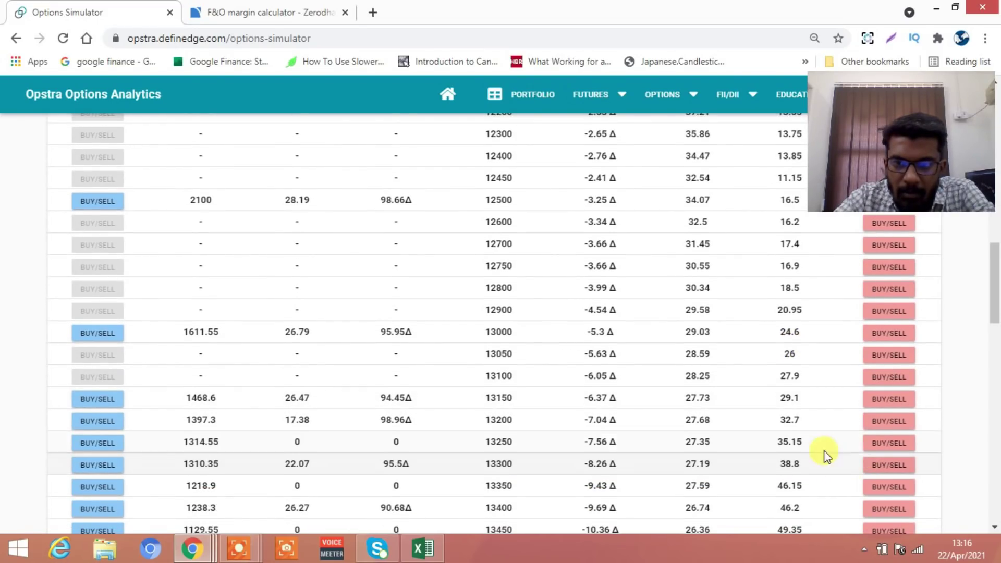
scroll(503, 291, "up", 10)
left_click(311, 450)
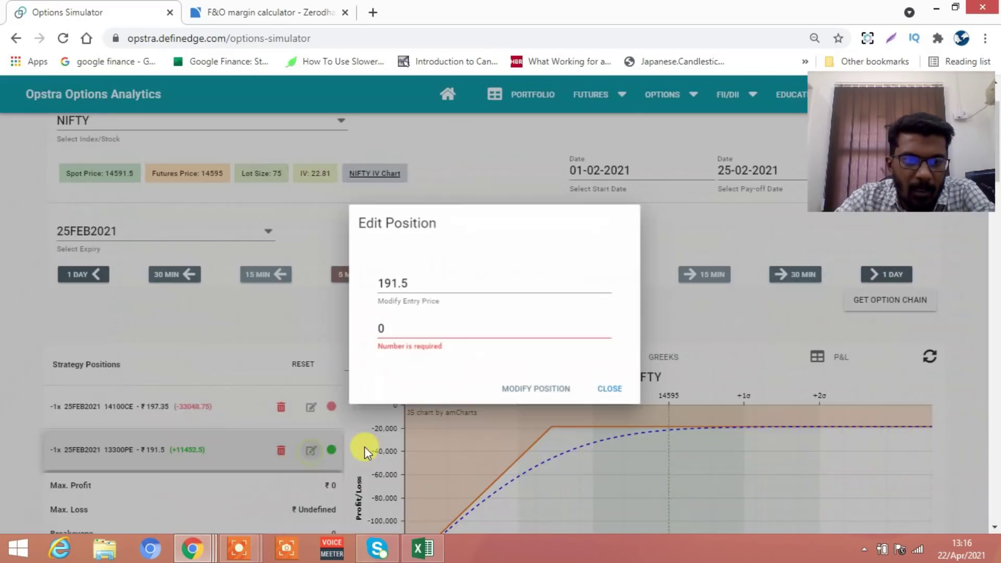
left_click(449, 326)
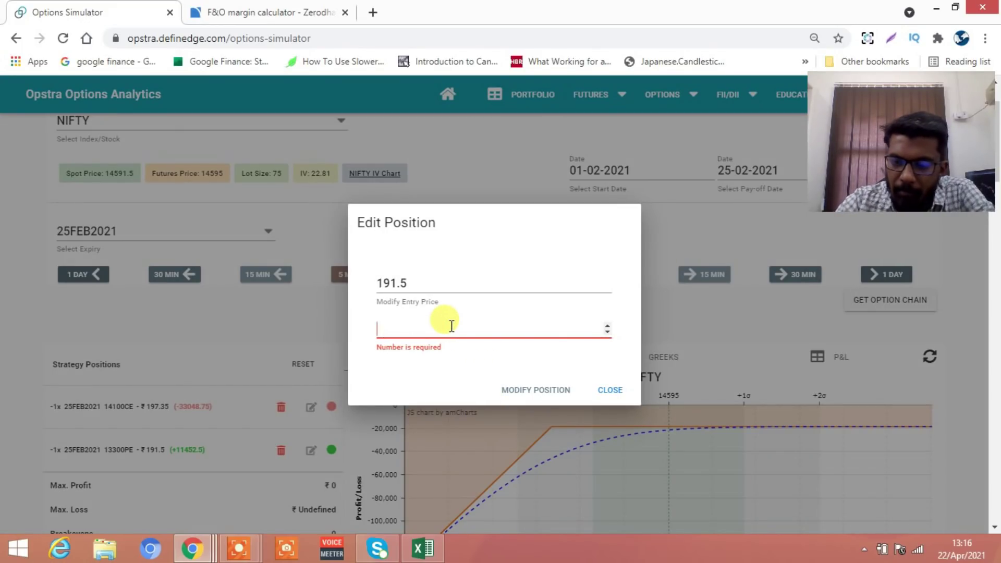
type("38")
left_click(521, 389)
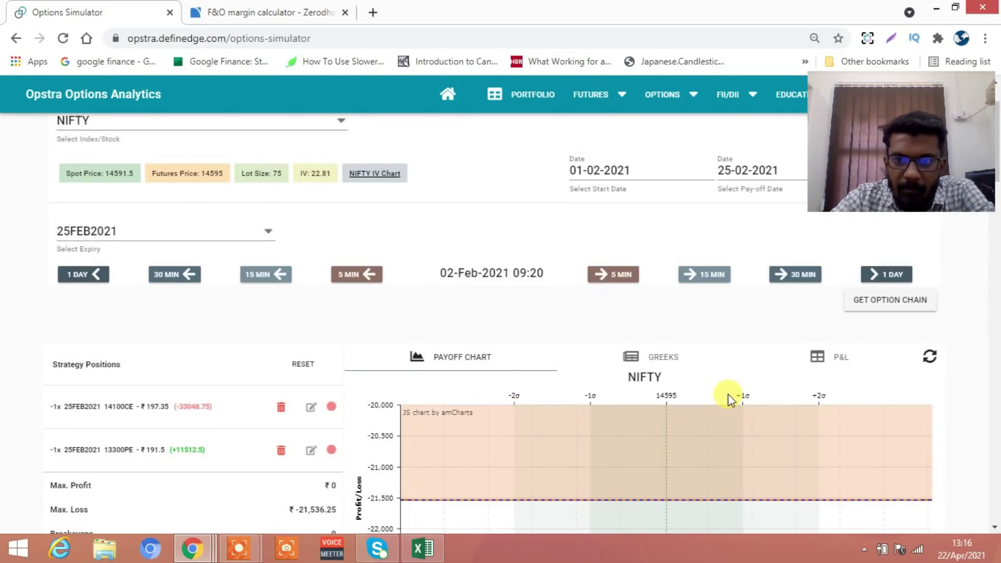
scroll(728, 394, "down", 3)
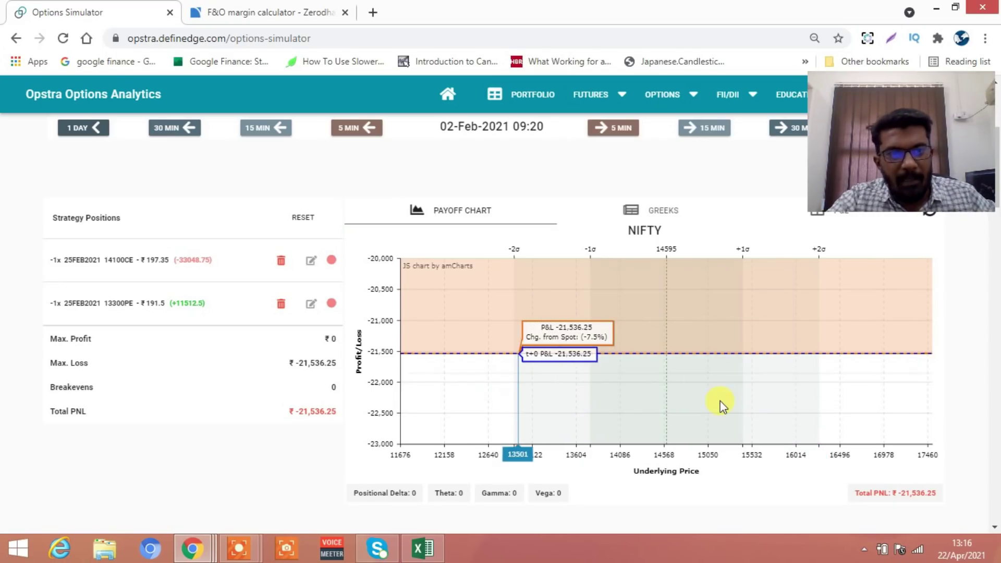
scroll(720, 404, "up", 2)
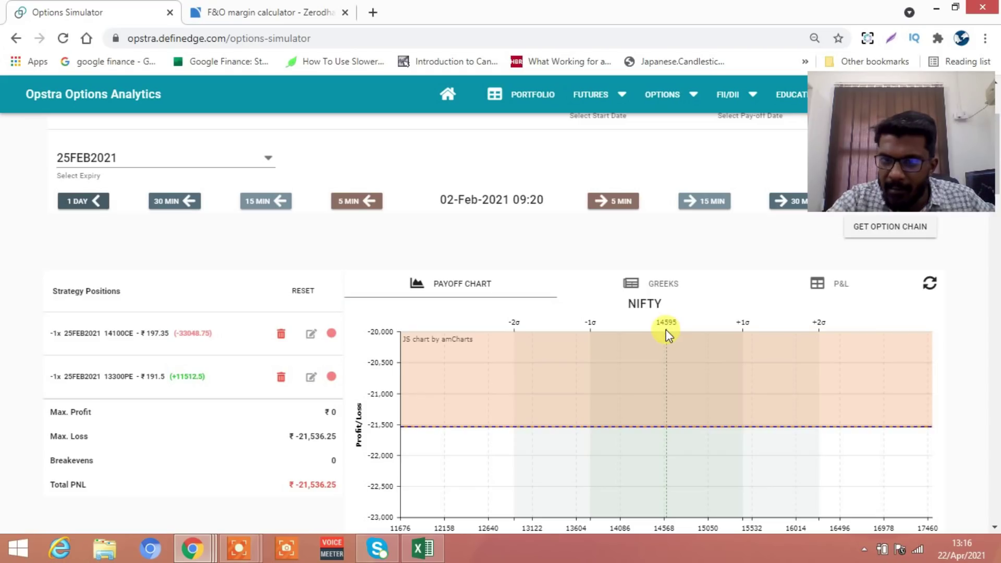
scroll(885, 392, "up", 1)
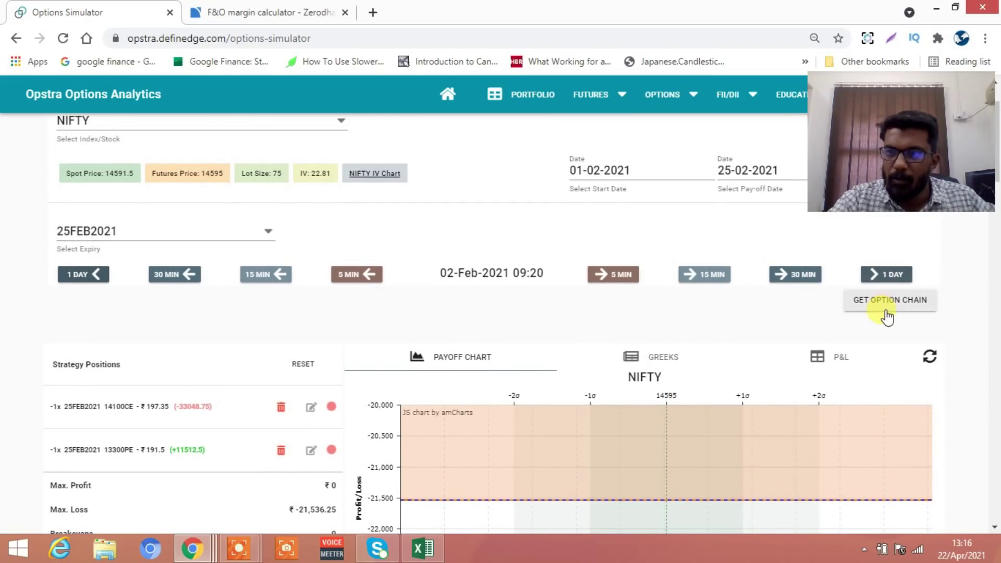
Step: Reload the 25FEB2021 option chain and sell 3 lots of the 15000 call
left_click(885, 302)
scroll(949, 353, "down", 10)
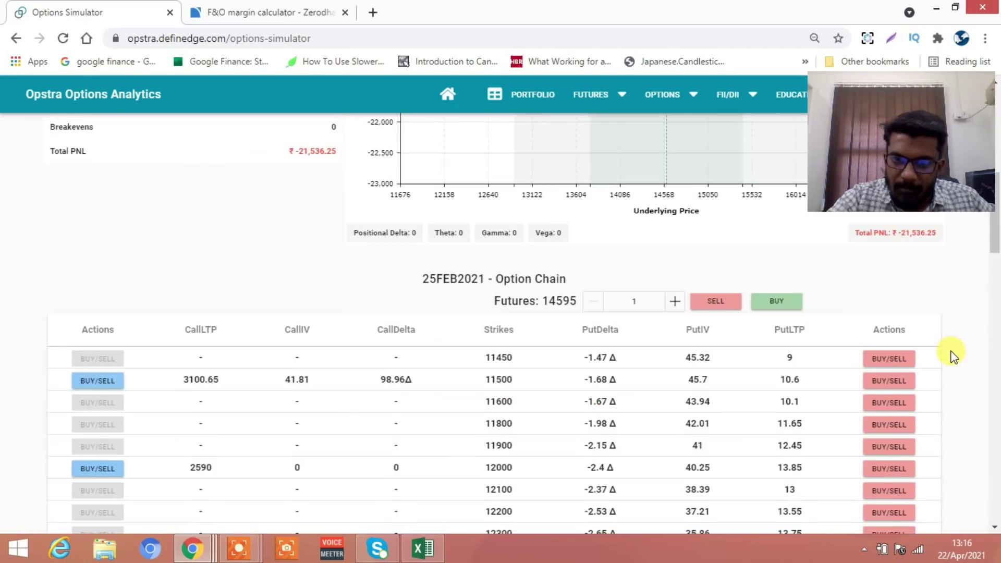
scroll(950, 355, "down", 14)
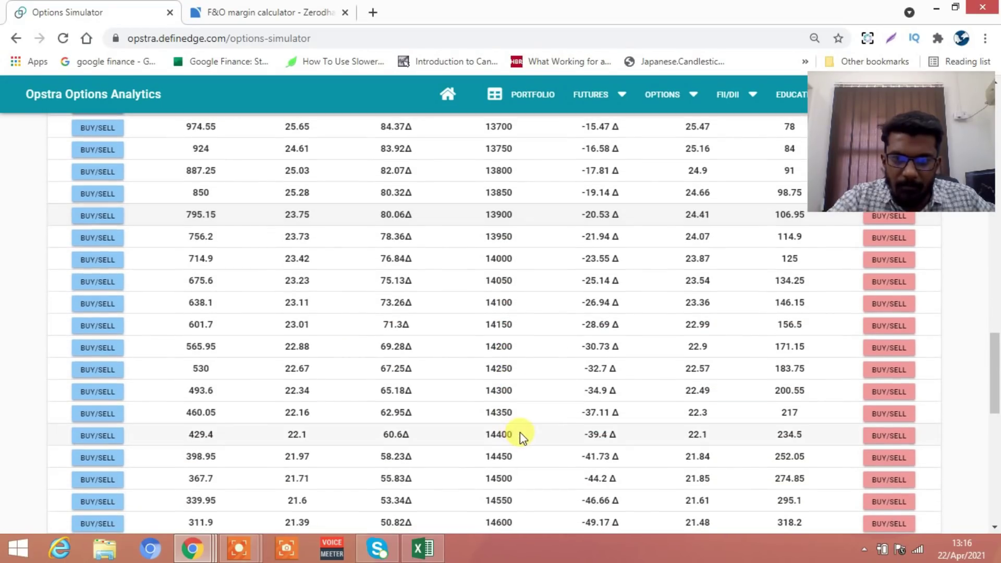
scroll(521, 433, "down", 3)
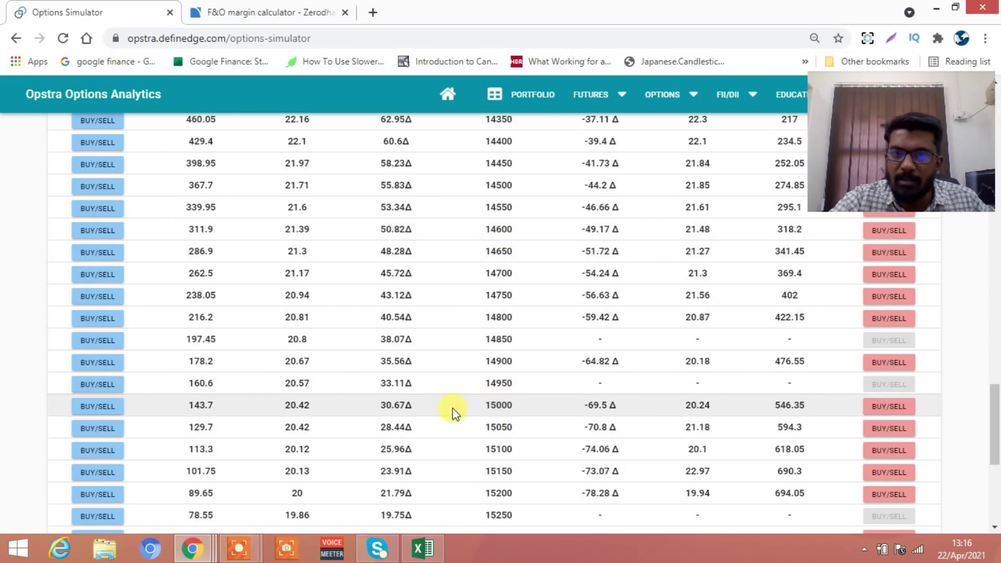
left_click(99, 406)
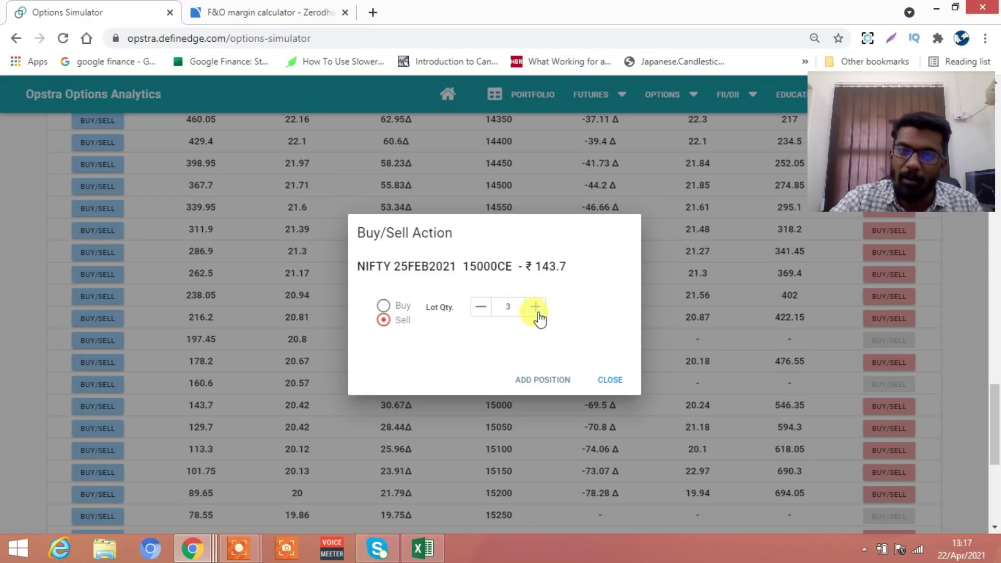
left_click(535, 380)
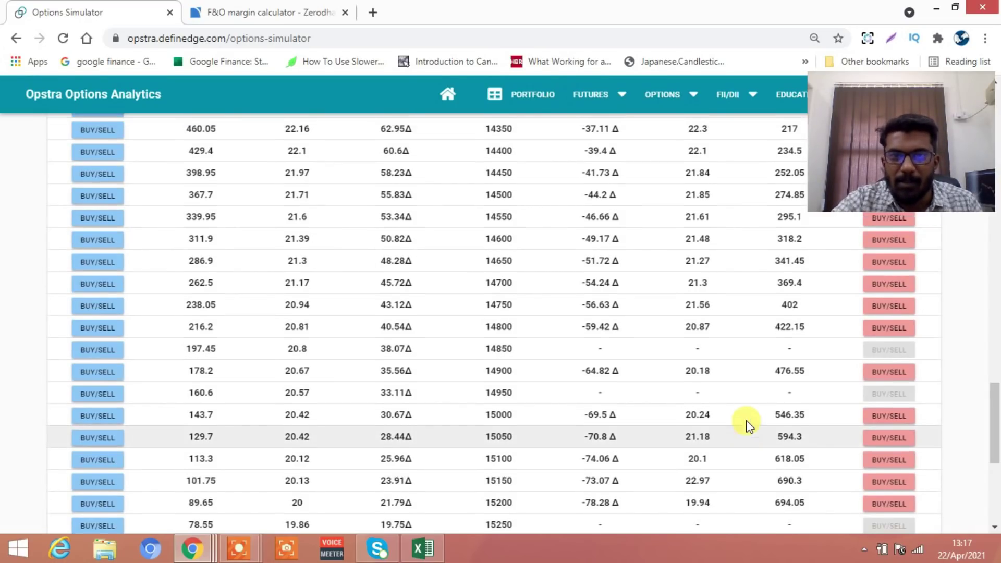
Step: Sell 3 lots of the 14200 put, making breakevens 13981–15219
scroll(746, 425, "up", 3)
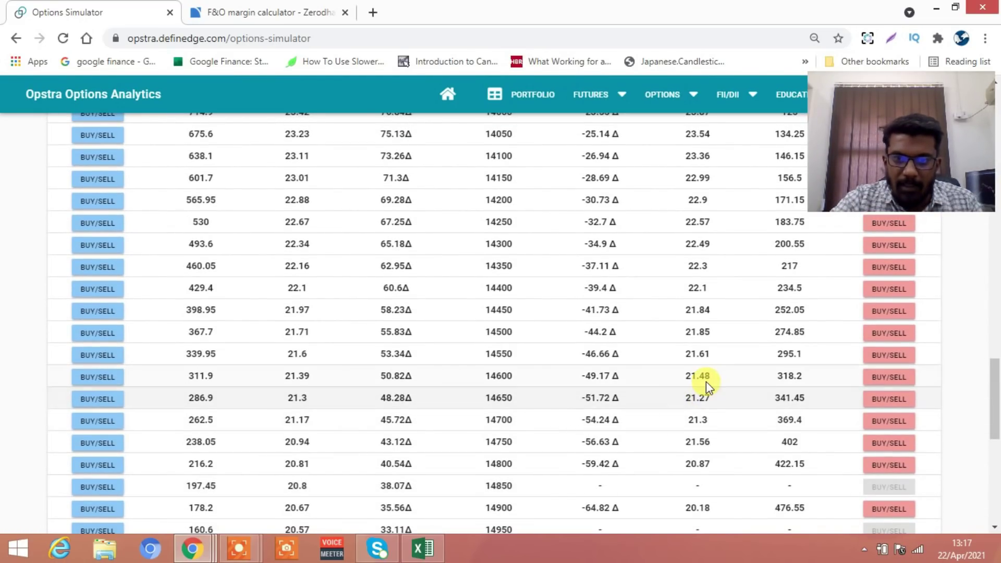
scroll(829, 299, "up", 2)
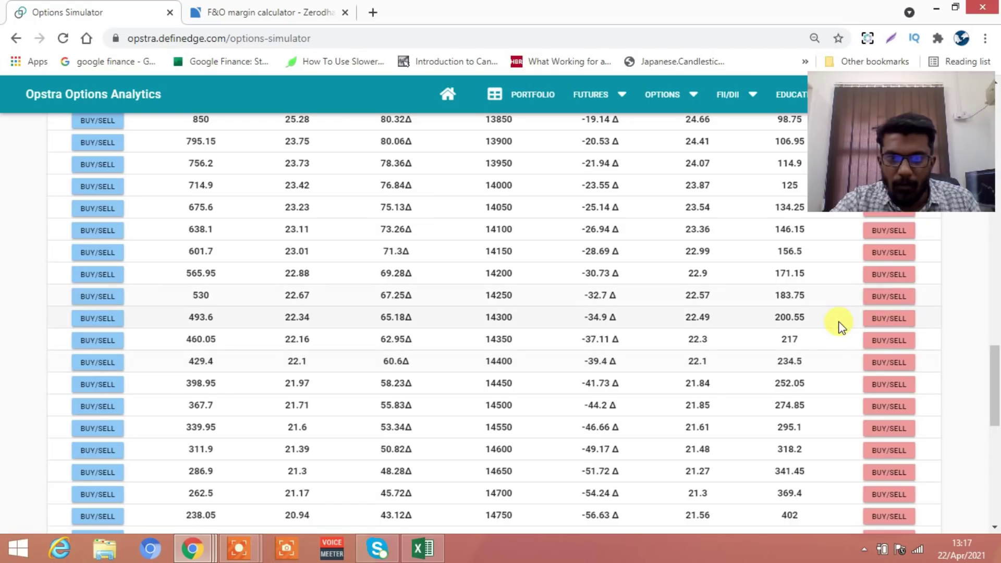
left_click(878, 275)
left_click(538, 386)
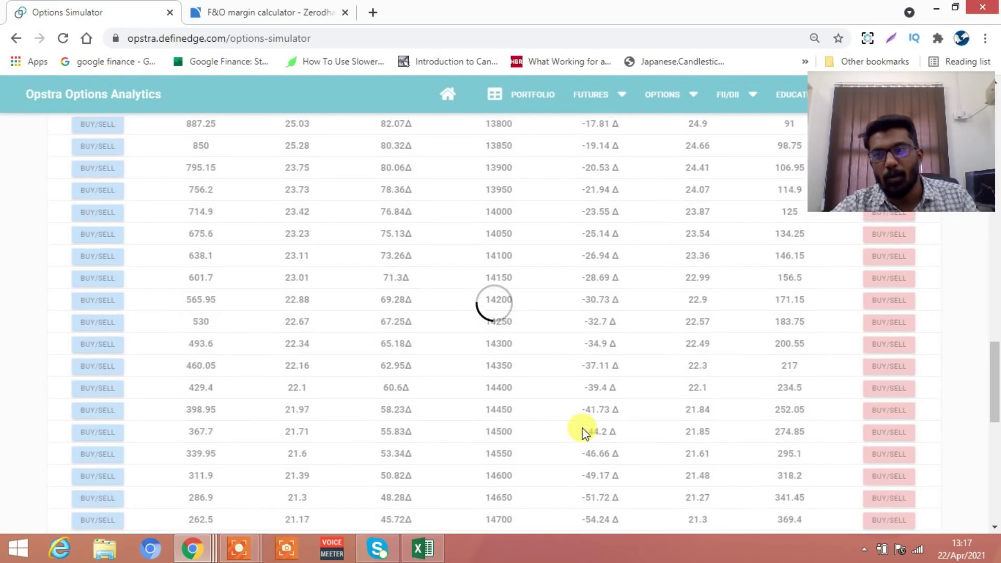
scroll(583, 431, "up", 14)
scroll(584, 431, "up", 7)
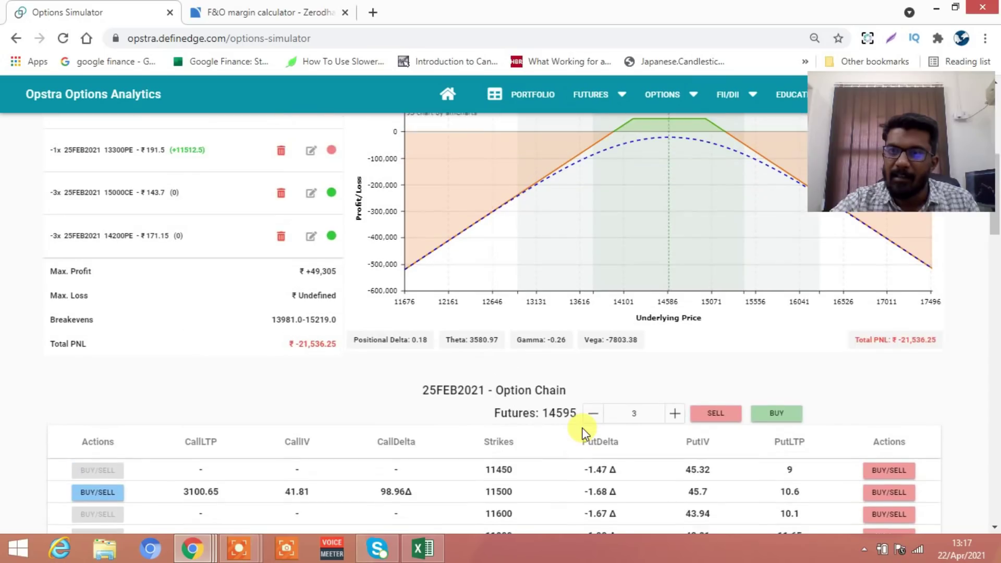
scroll(584, 432, "up", 2)
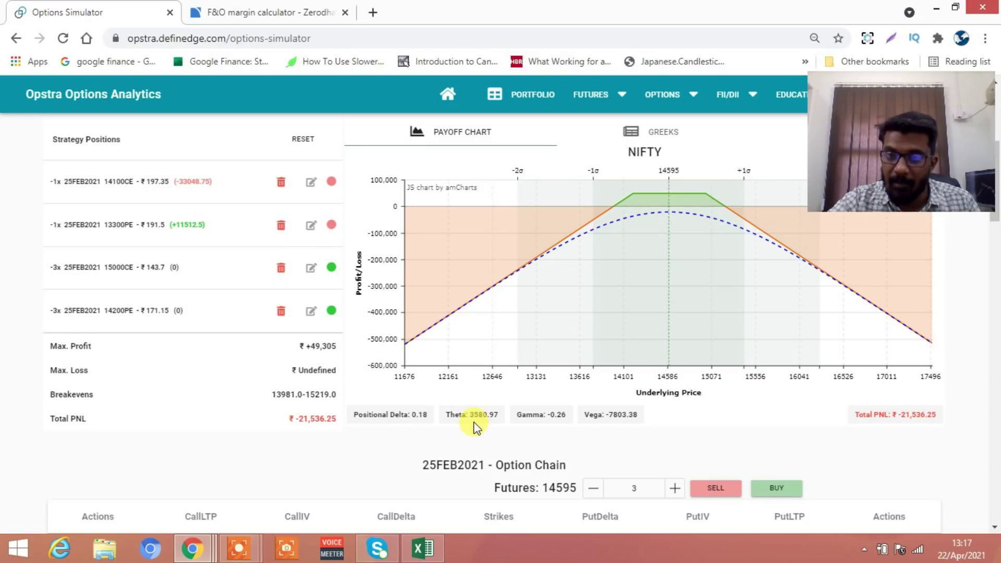
scroll(478, 428, "up", 2)
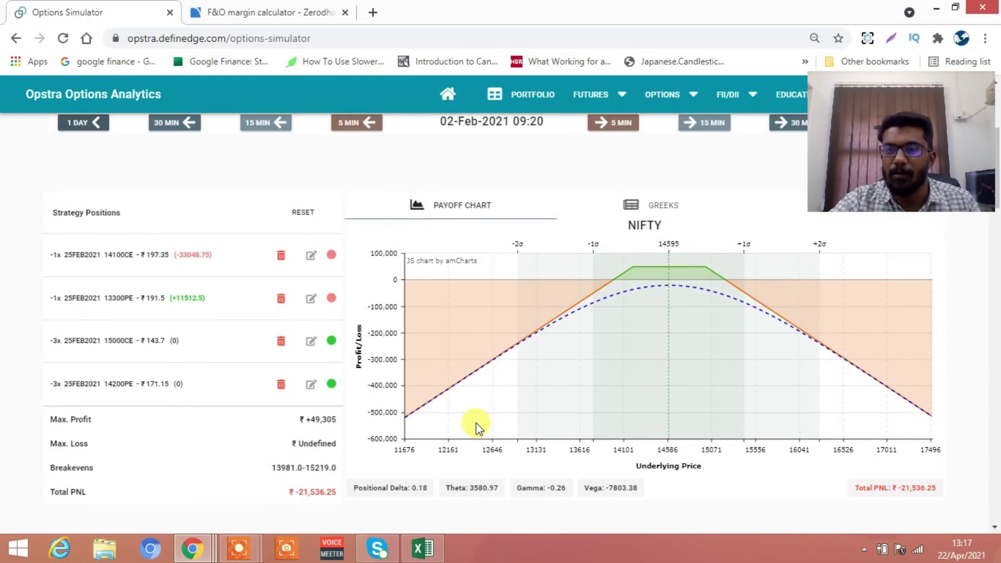
mouse_move(669, 275)
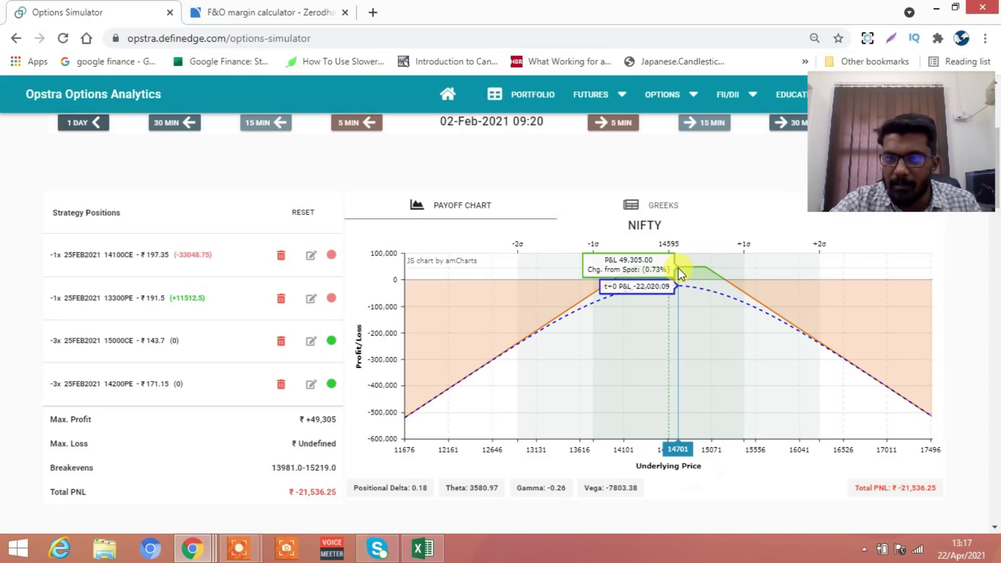
scroll(680, 274, "up", 2)
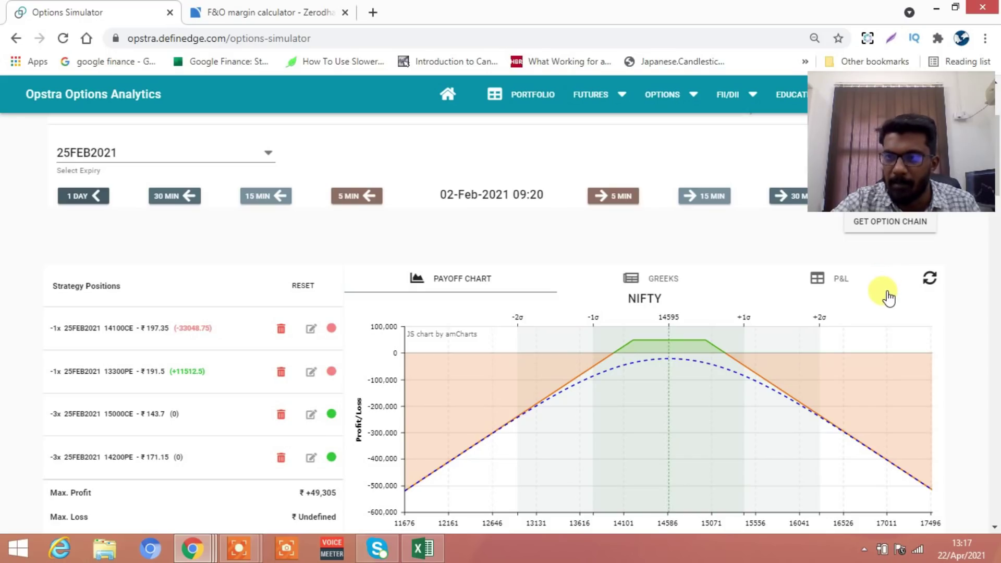
scroll(888, 297, "up", 2)
Step: Advance the simulation daily through 03–08 Feb to 09-Feb-2021 09:20, NIFTY near 15149
left_click(888, 276)
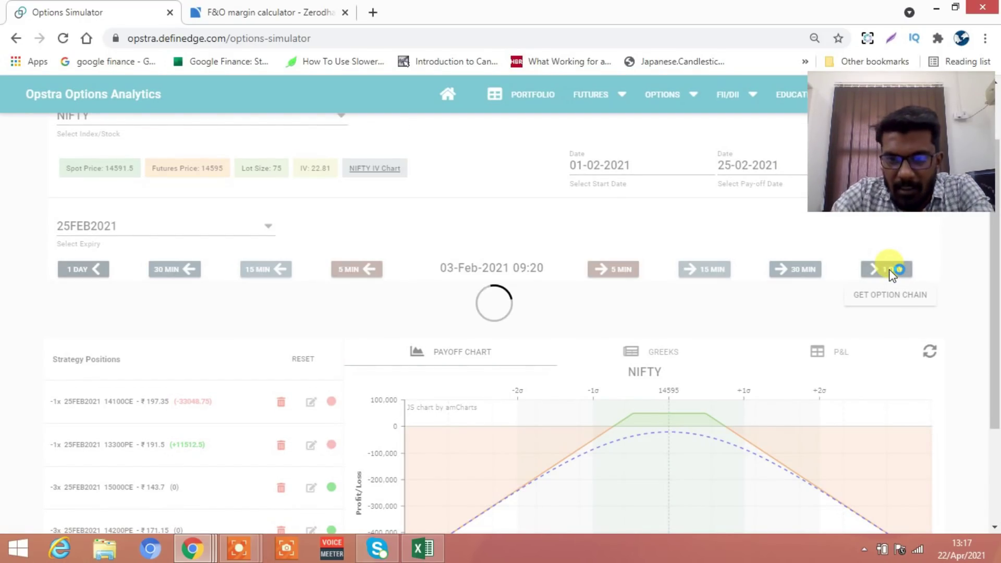
left_click(890, 271)
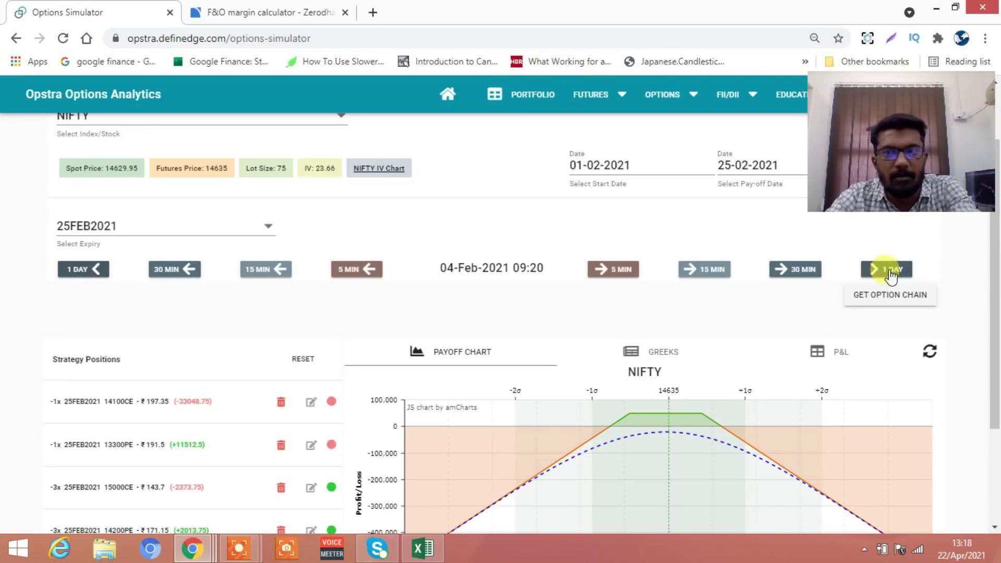
left_click(890, 271)
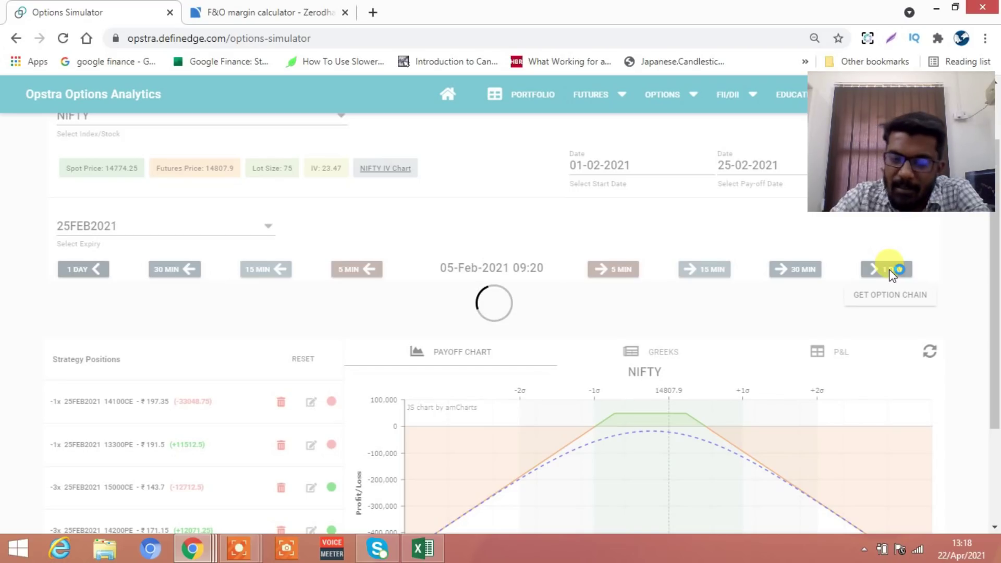
left_click(892, 271)
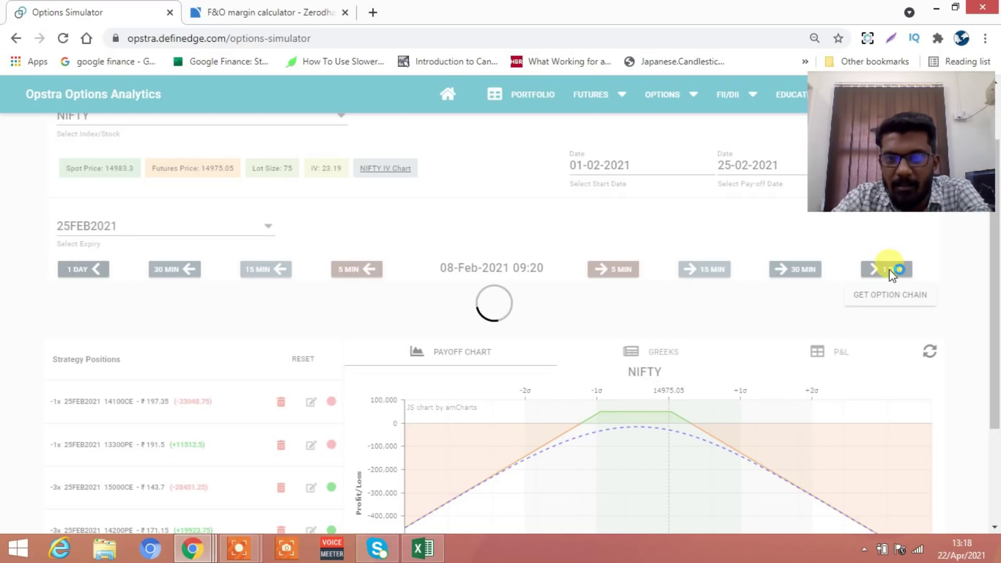
left_click(891, 272)
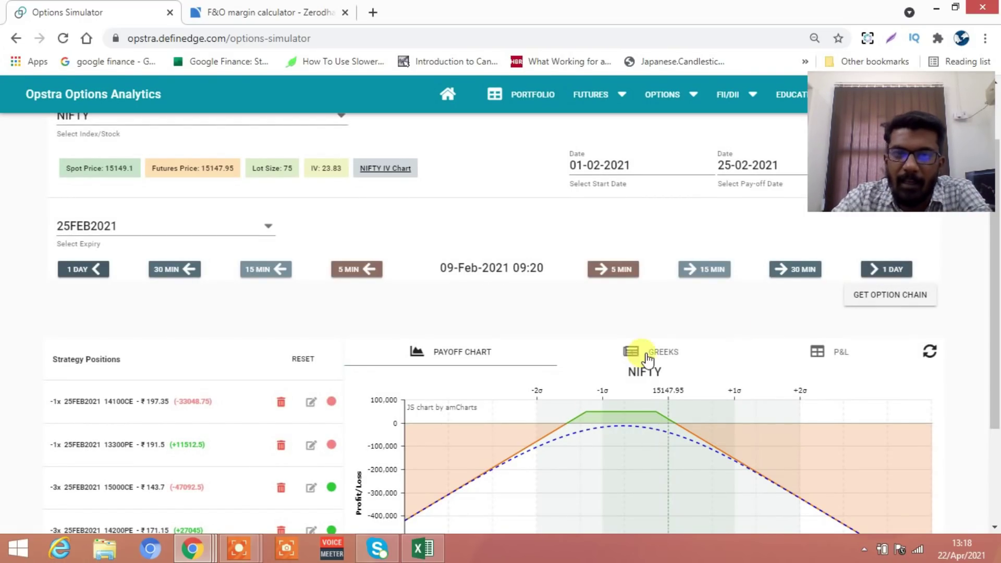
scroll(598, 346, "down", 3)
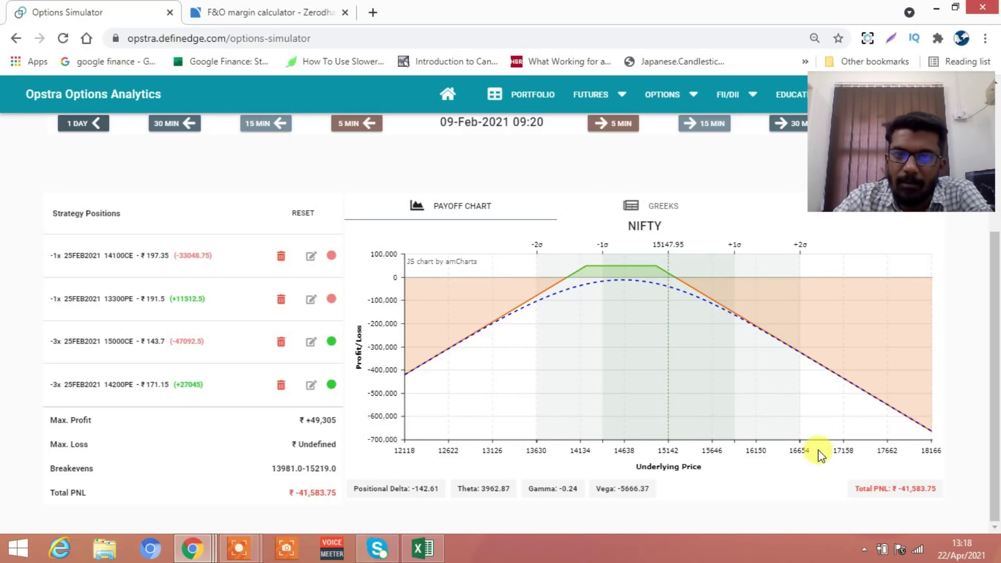
scroll(818, 450, "up", 1)
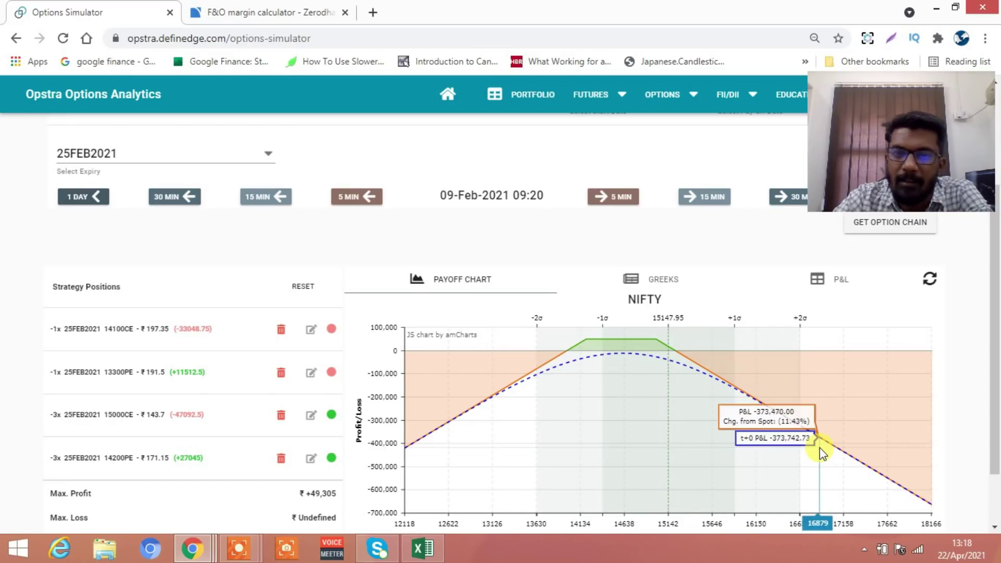
scroll(364, 508, "down", 1)
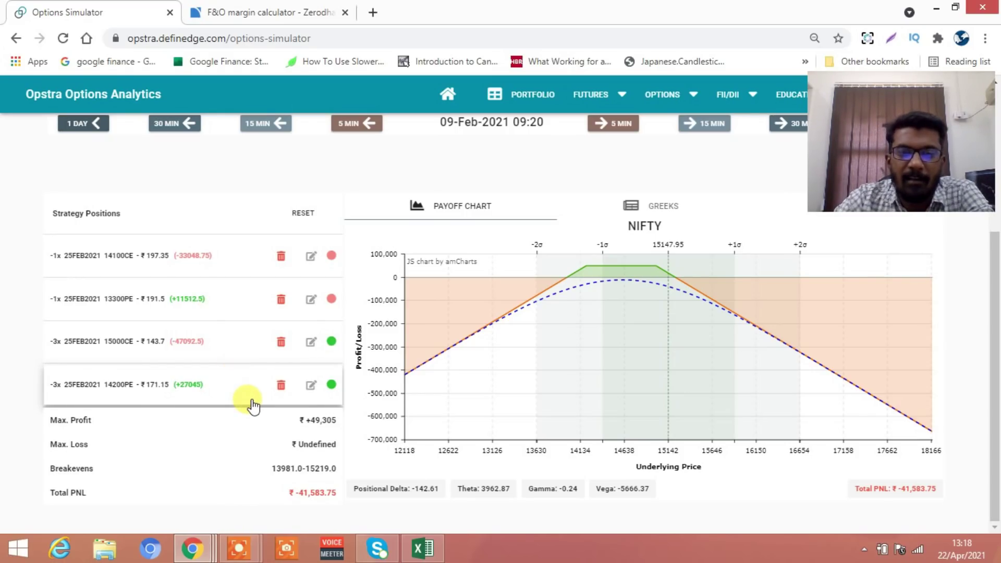
scroll(898, 364, "up", 3)
scroll(897, 364, "down", 3)
scroll(898, 364, "up", 2)
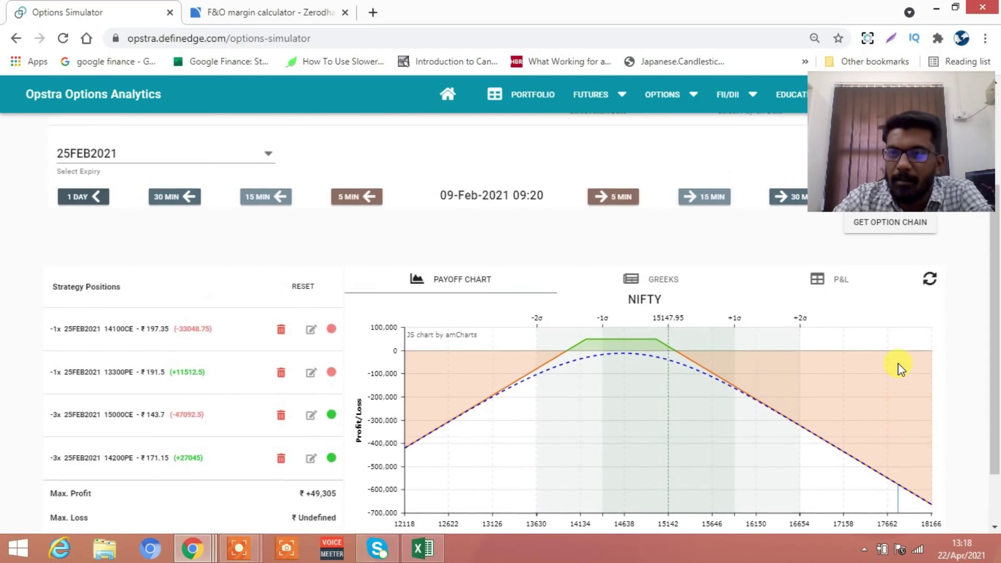
scroll(957, 344, "up", 2)
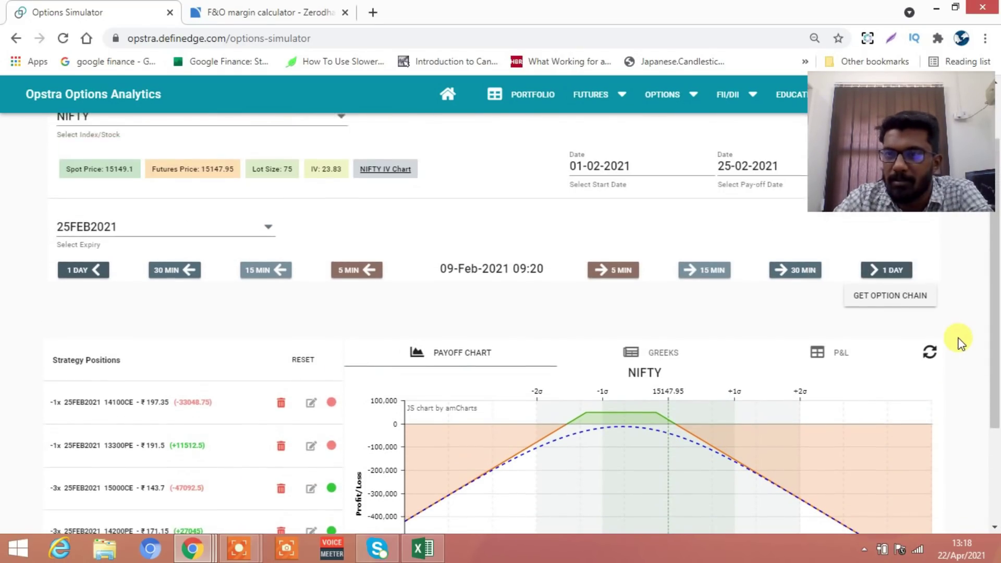
left_click(889, 295)
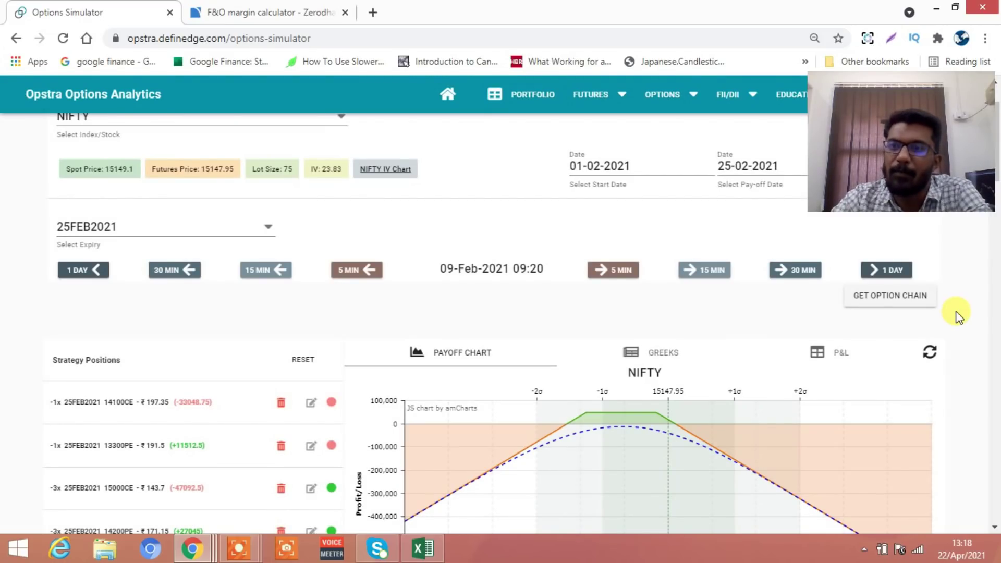
scroll(959, 316, "down", 2)
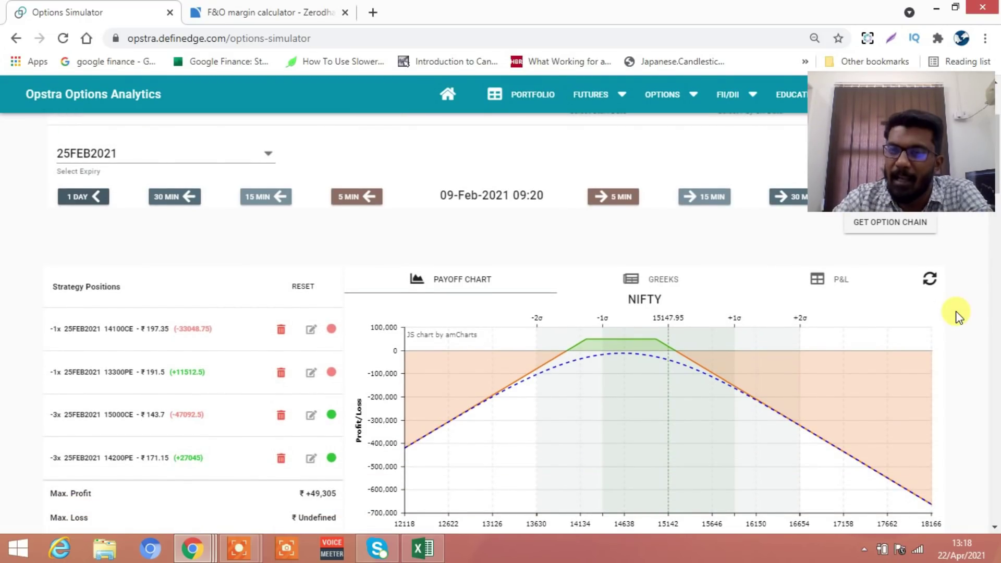
scroll(959, 315, "down", 6)
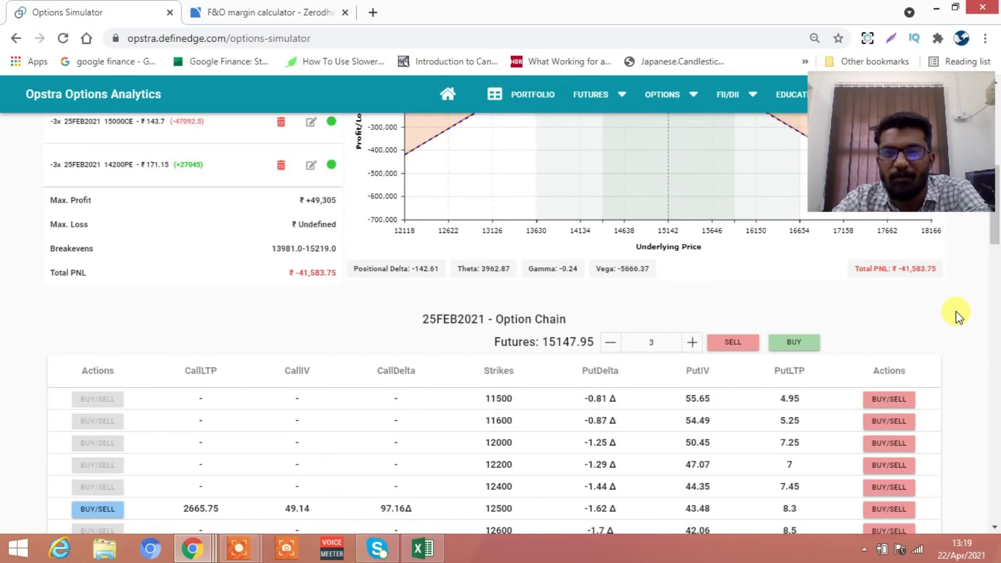
scroll(958, 316, "up", 5)
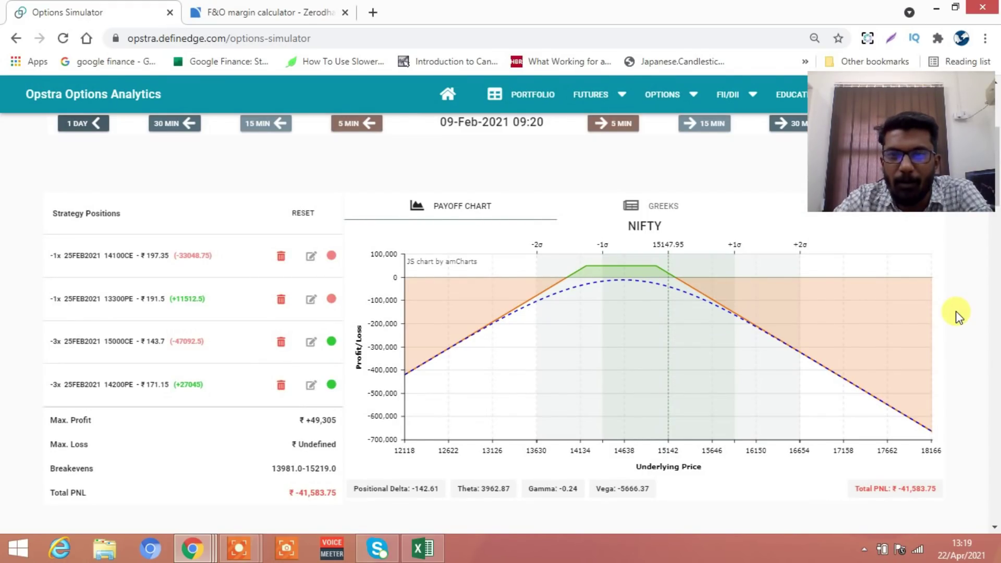
scroll(958, 315, "down", 8)
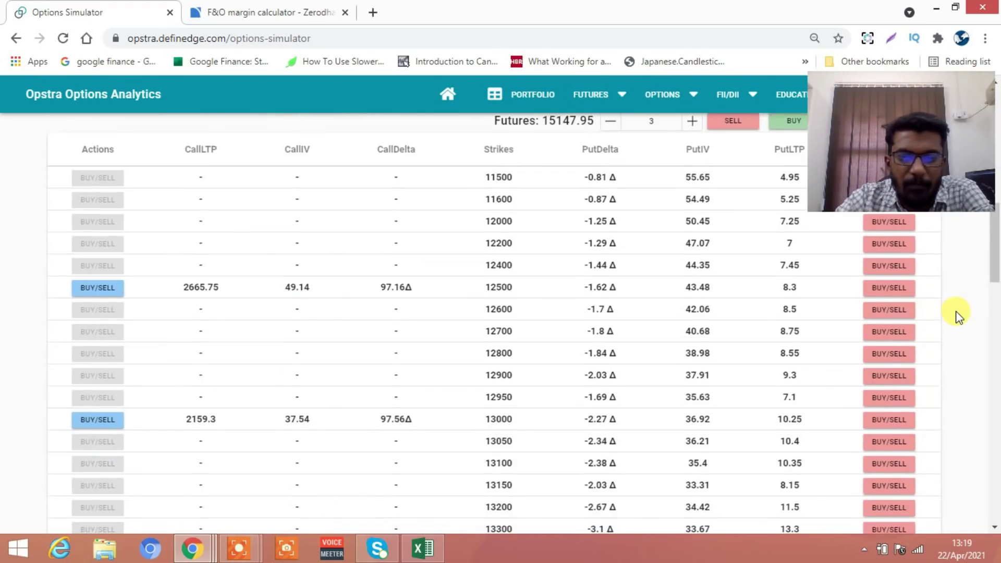
scroll(620, 406, "down", 5)
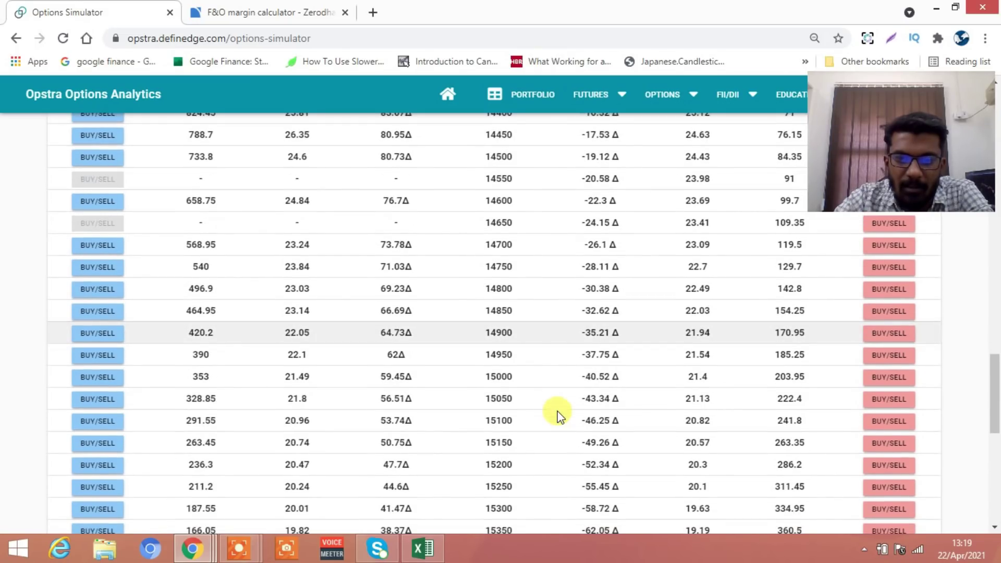
scroll(370, 340, "up", 15)
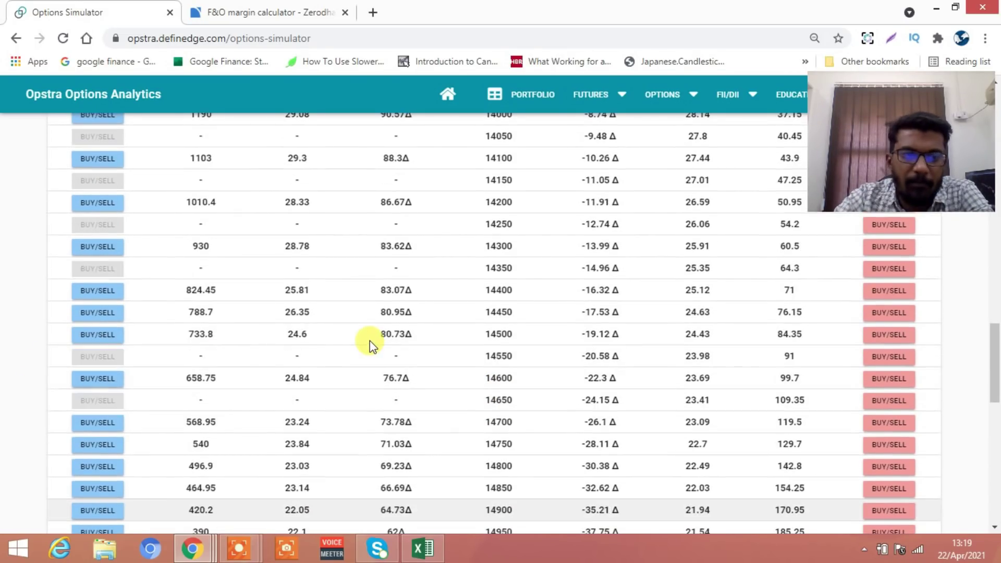
scroll(370, 340, "up", 4)
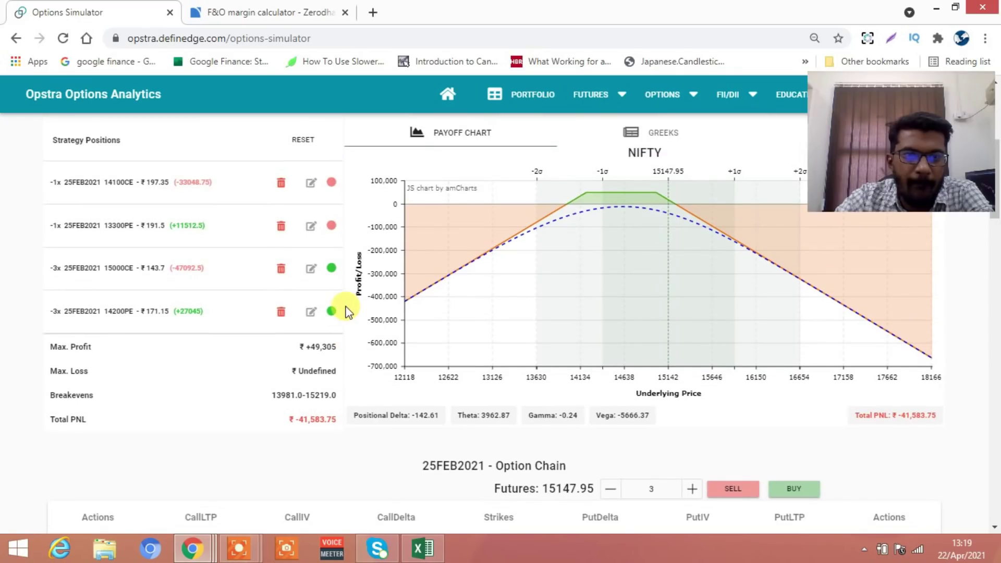
Step: Close the 3-lot 15000CE short at an exit price of 353
left_click(313, 272)
left_click(426, 316)
type("353")
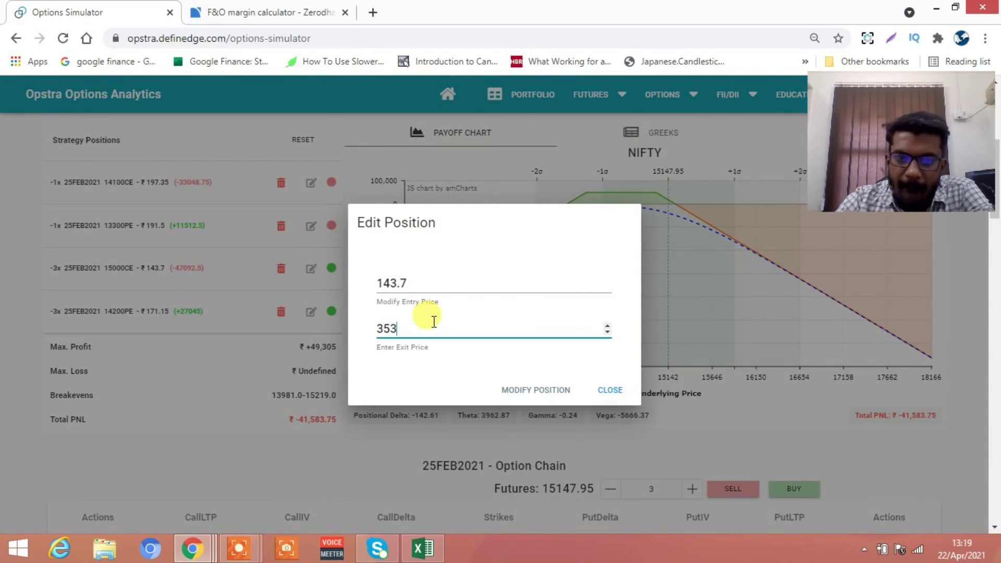
left_click(545, 392)
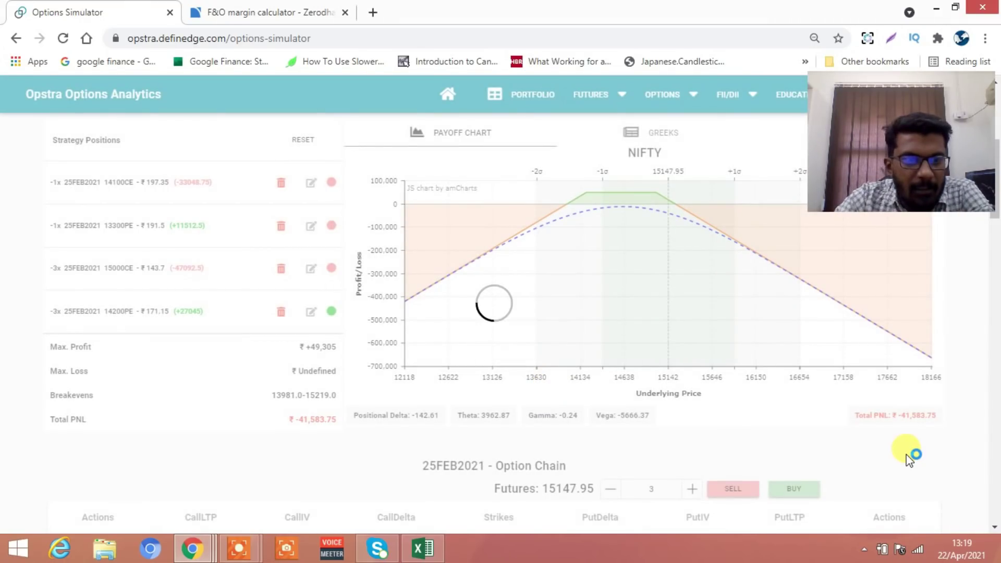
Step: Close the 3-lot 14200PE short at an exit price of 51
scroll(913, 455, "down", 15)
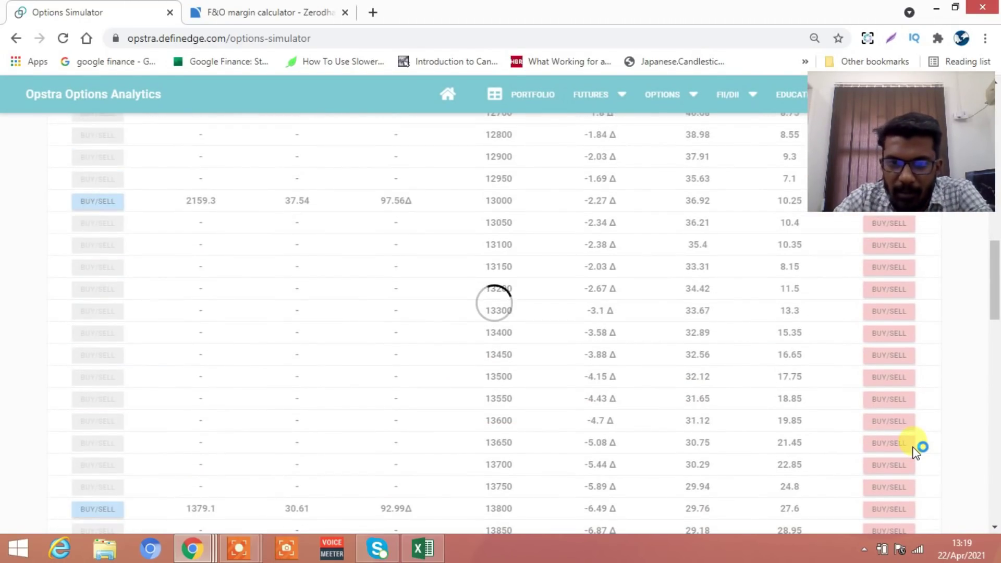
scroll(916, 452, "down", 1)
scroll(916, 451, "down", 2)
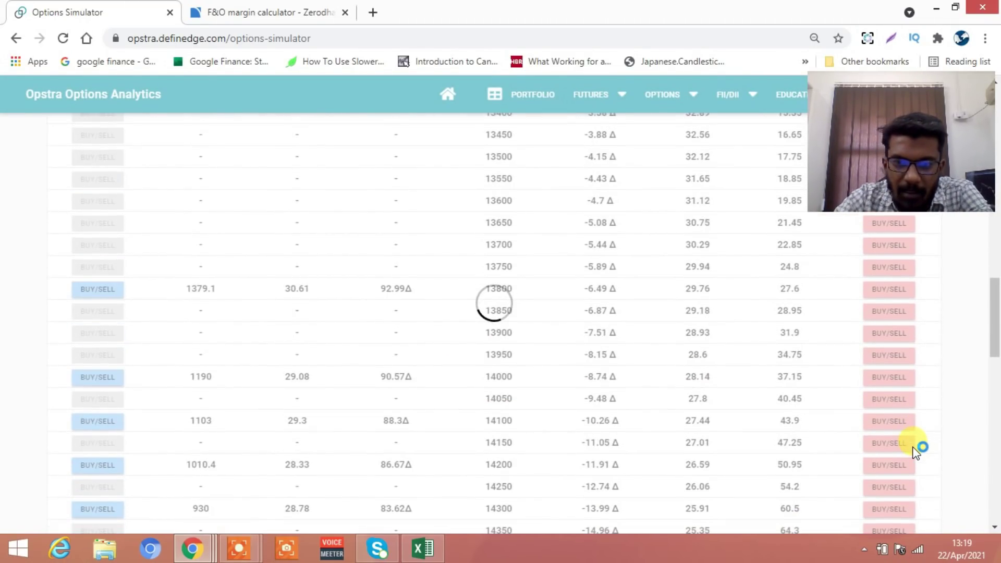
left_click(893, 464)
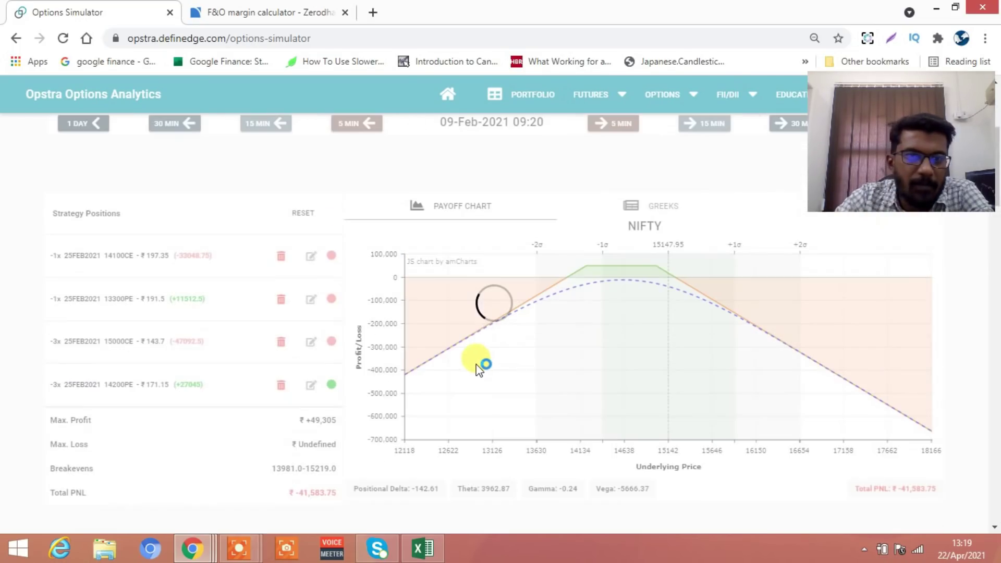
left_click(311, 386)
left_click(439, 328)
type("51")
left_click(531, 392)
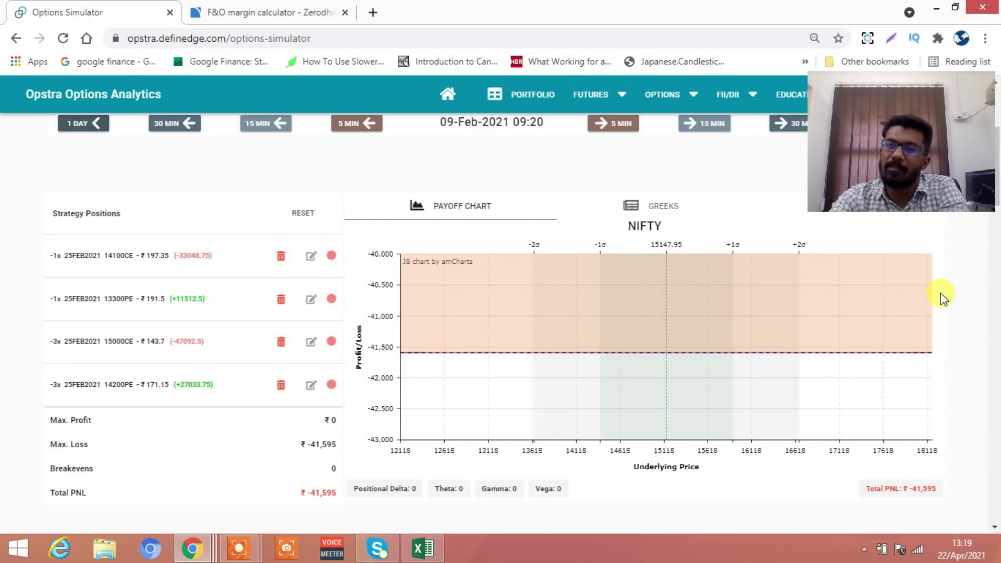
Step: Reload the 25FEB2021 option chain and start a trade on the 15600 call at ₹84.3
scroll(940, 293, "up", 1)
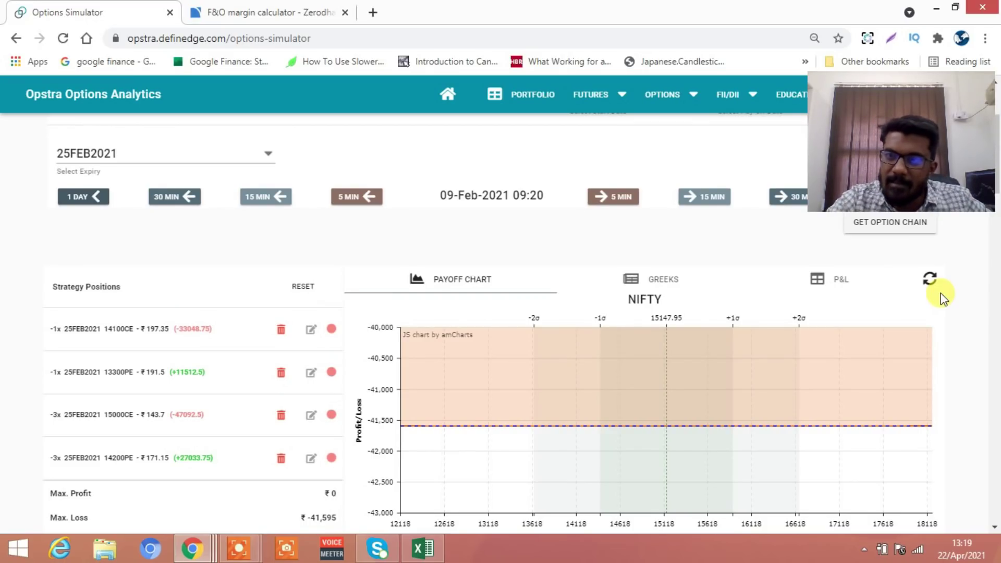
left_click(897, 229)
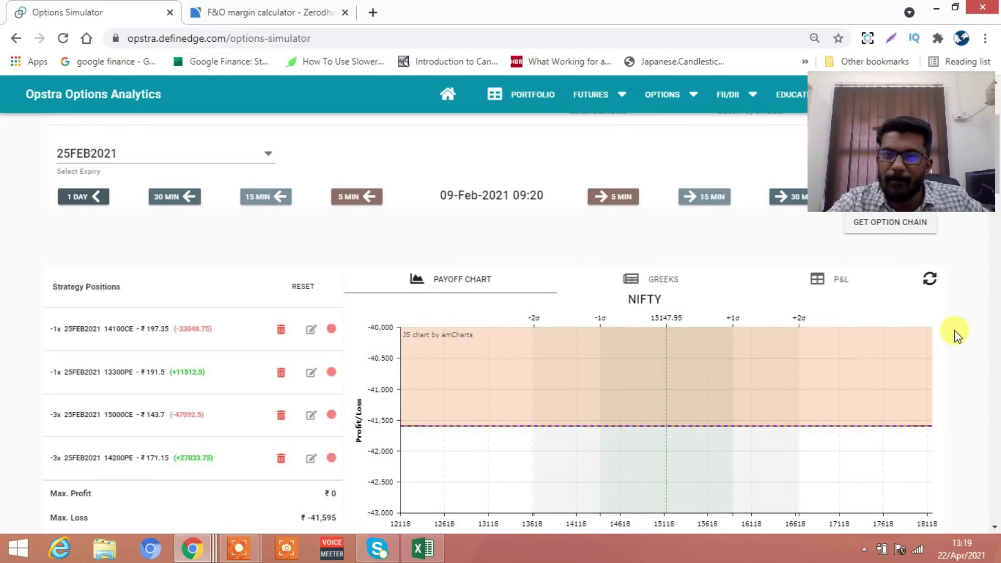
scroll(956, 330, "down", 3)
scroll(956, 334, "down", 10)
scroll(956, 335, "up", 15)
scroll(956, 334, "down", 15)
scroll(956, 334, "down", 3)
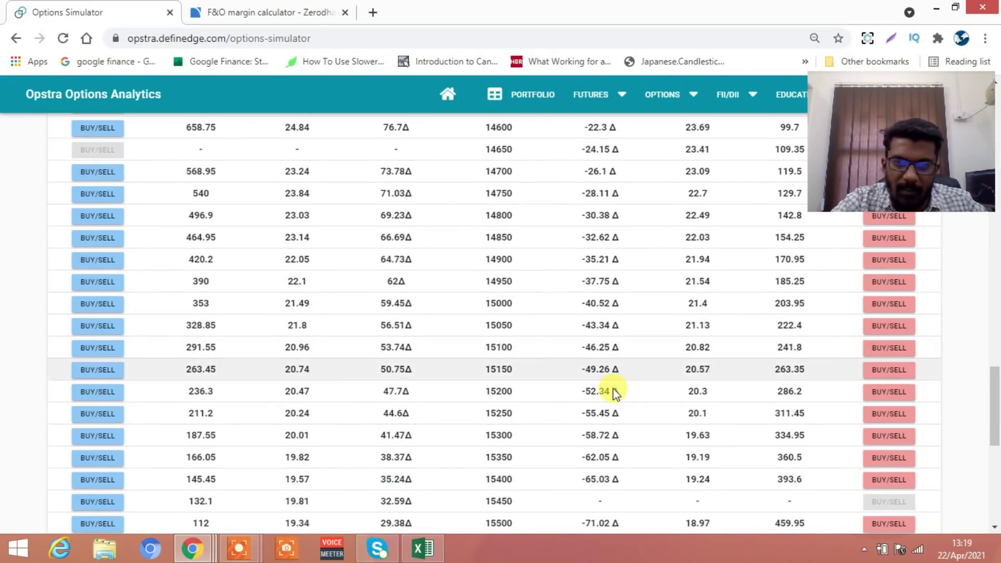
scroll(520, 402, "down", 1)
scroll(520, 401, "down", 1)
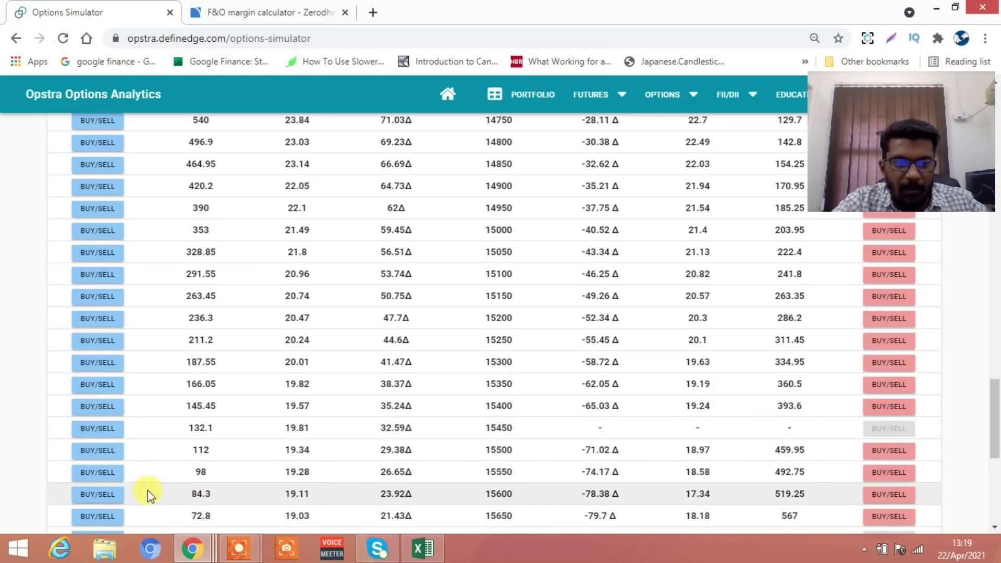
left_click(99, 495)
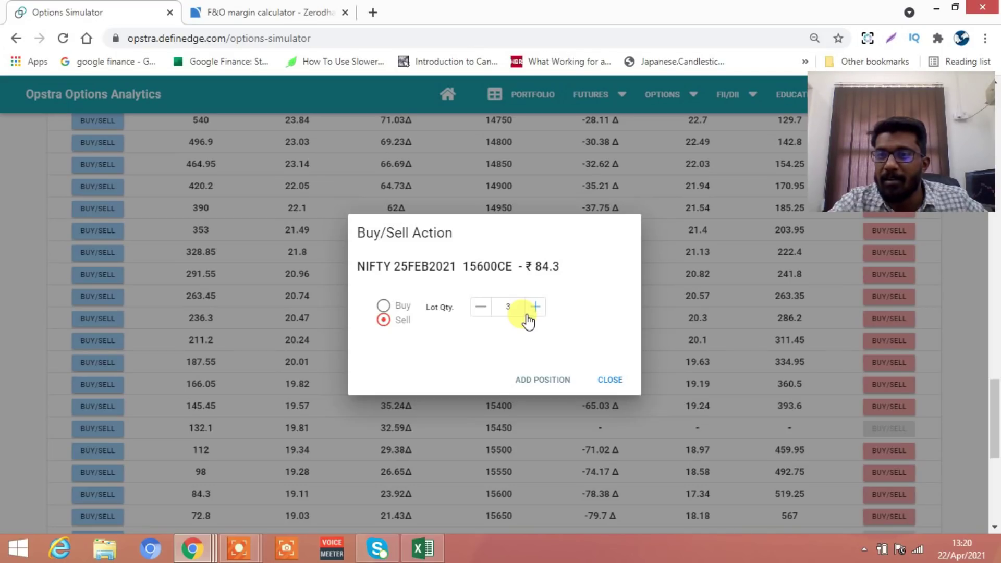
Step: Sell 12 lots of the 15600 call at ₹84.3
left_click(540, 307)
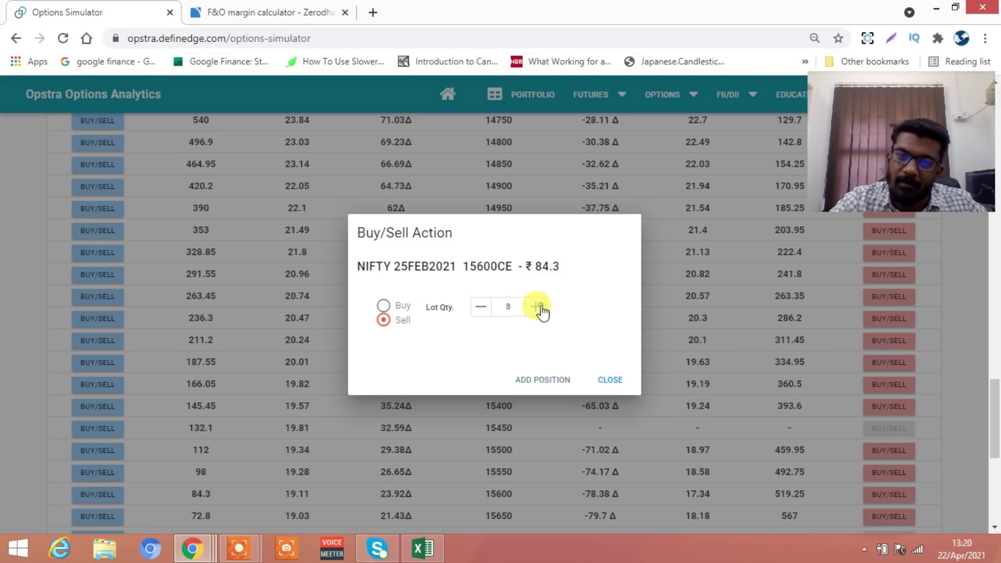
left_click(540, 307)
left_click(540, 307)
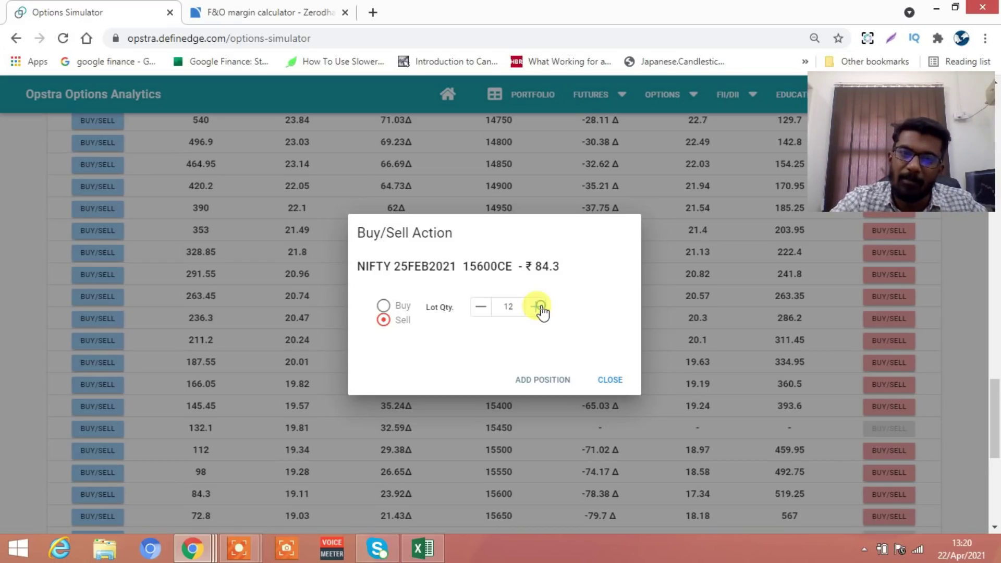
left_click(533, 380)
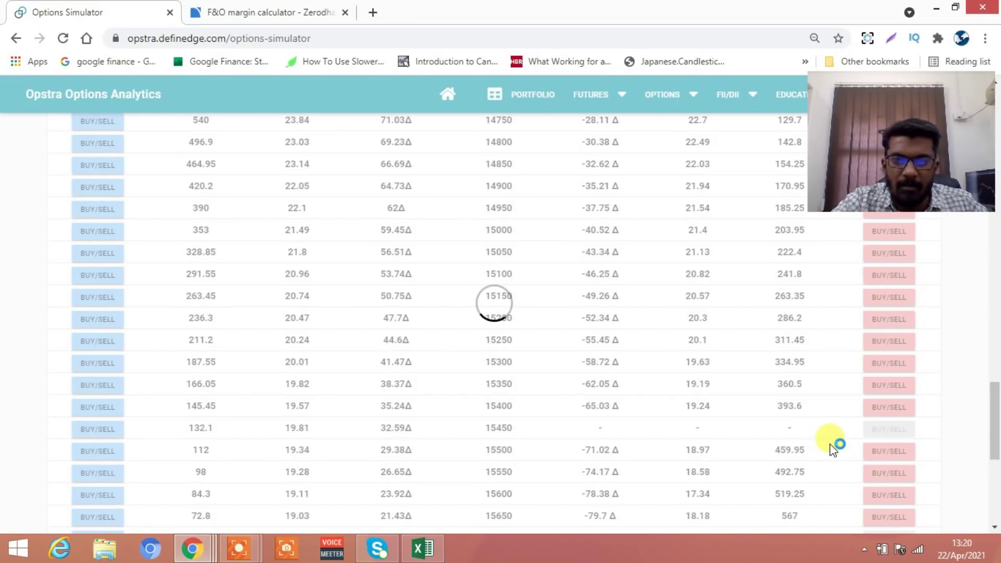
Step: Sell 12 lots of the 14800 put at ₹142.8, raising max profit to ₹162,795
scroll(833, 447, "up", 3)
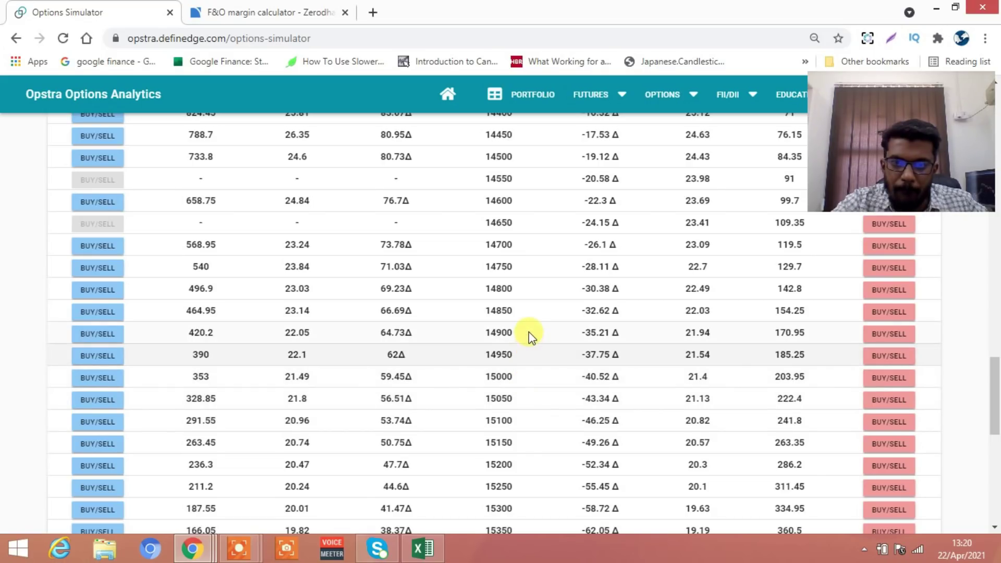
left_click(886, 290)
left_click(544, 379)
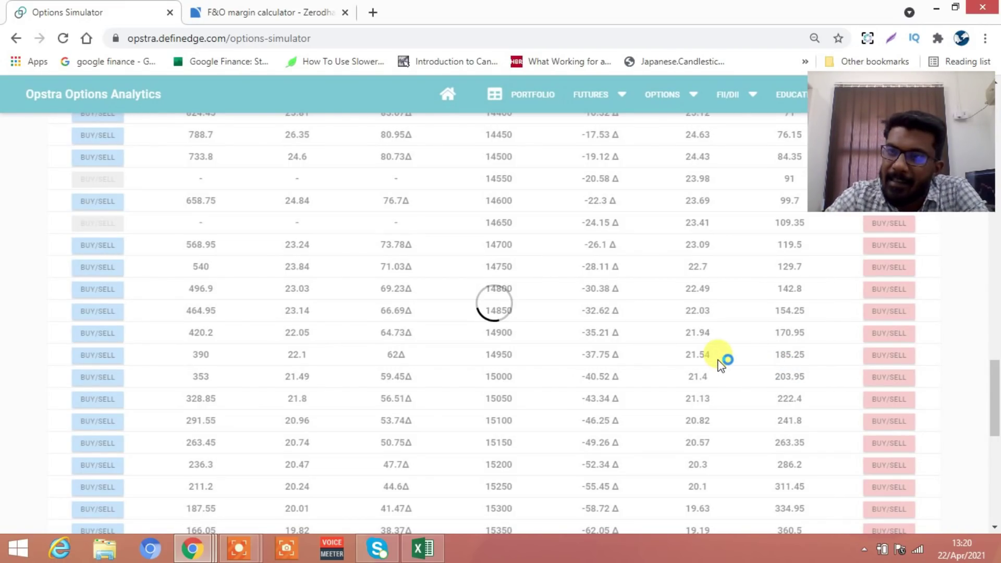
scroll(718, 363, "up", 20)
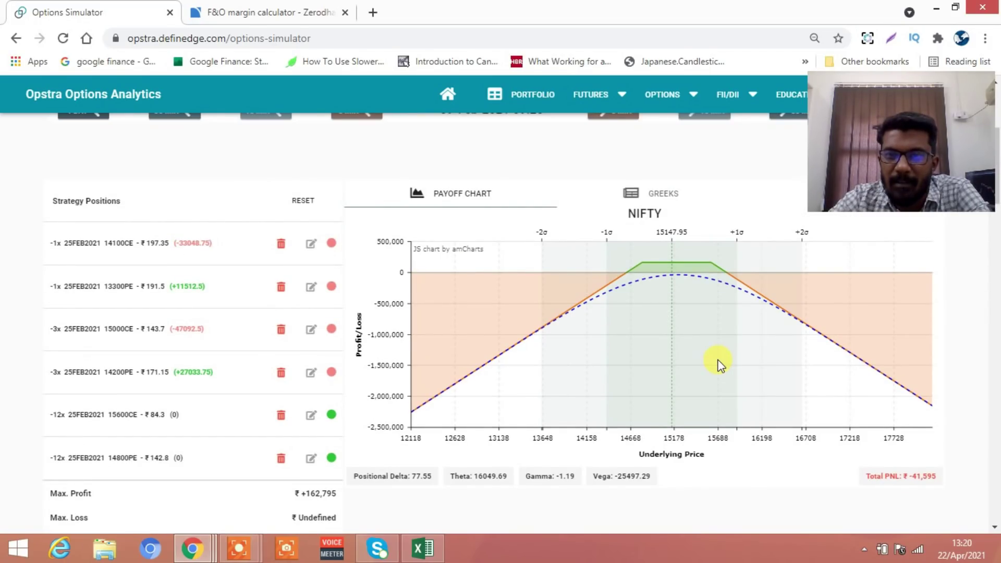
scroll(719, 362, "up", 2)
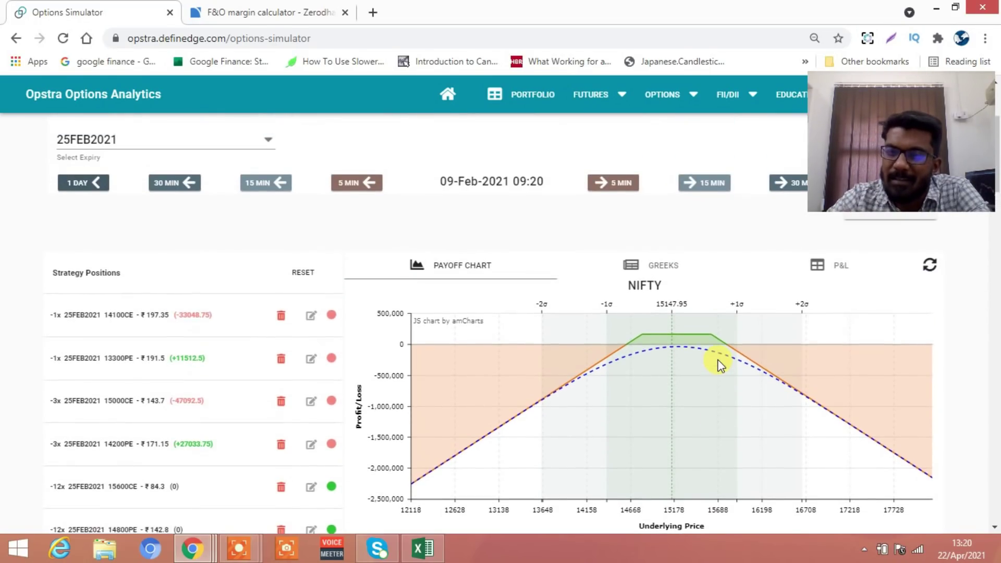
scroll(846, 361, "up", 1)
scroll(845, 361, "up", 1)
scroll(854, 362, "down", 2)
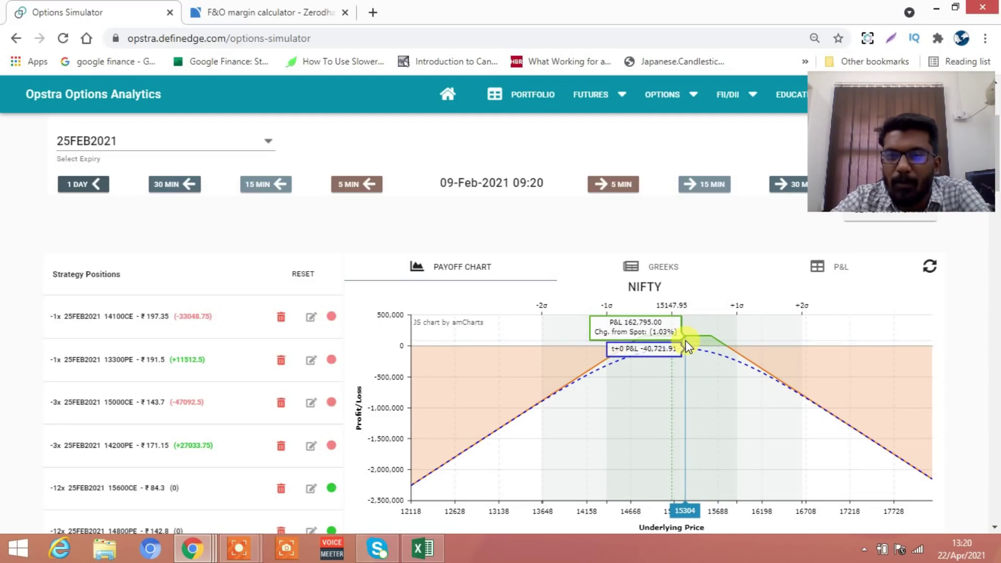
scroll(686, 347, "down", 4)
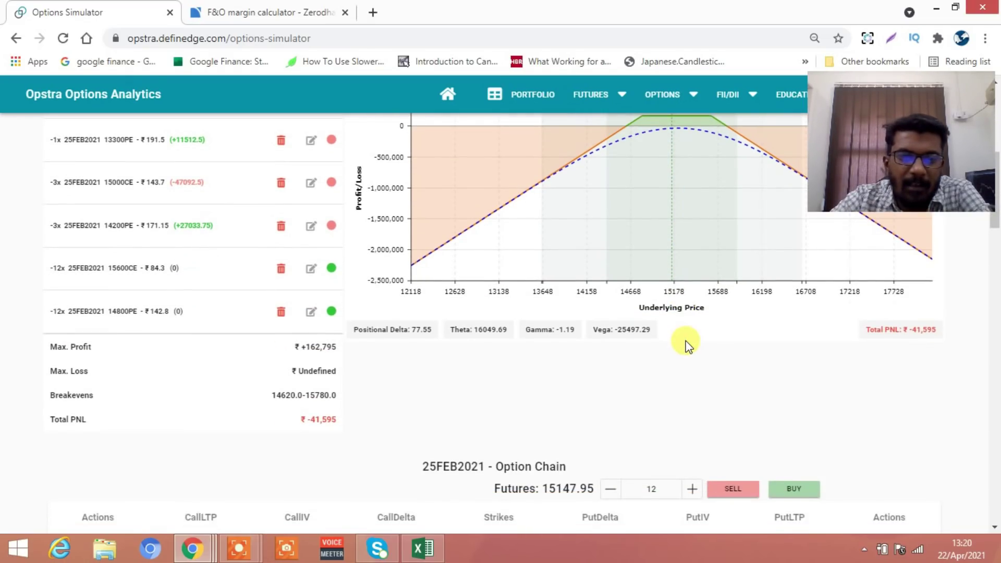
scroll(686, 344, "up", 5)
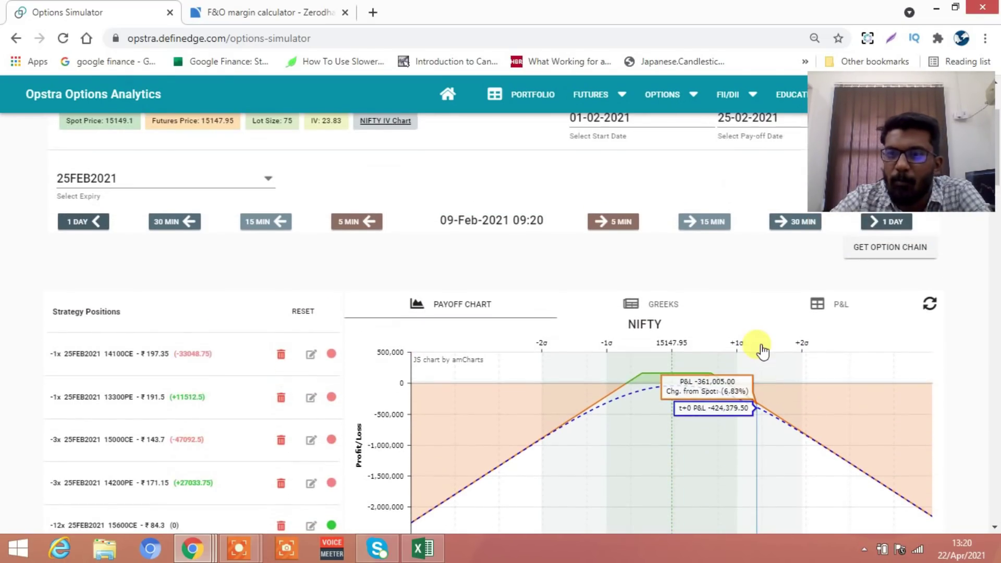
Step: Step the simulation forward from 09-Feb through 11 and 12 Feb to 15-Feb-2021
left_click(875, 257)
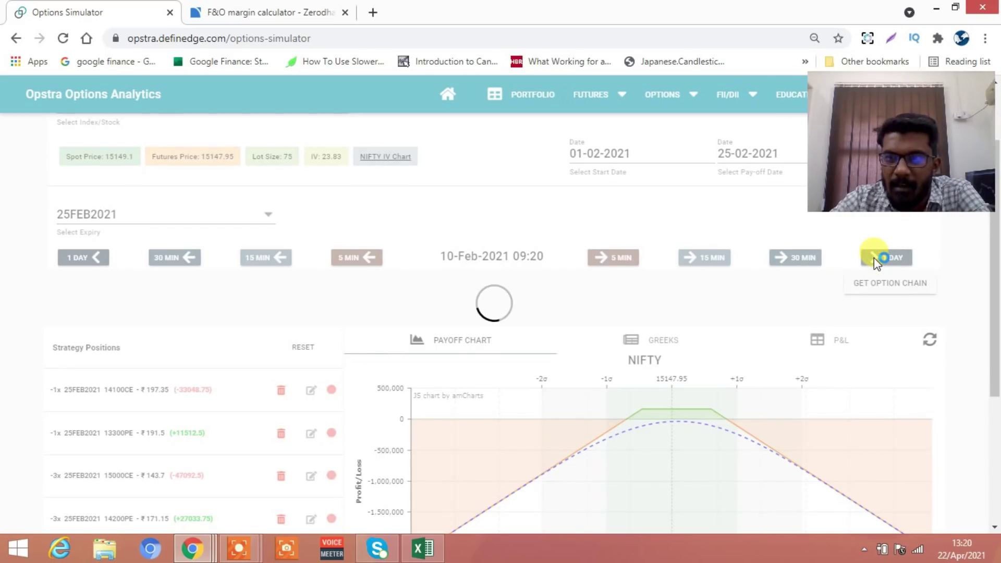
left_click(874, 257)
left_click(874, 257)
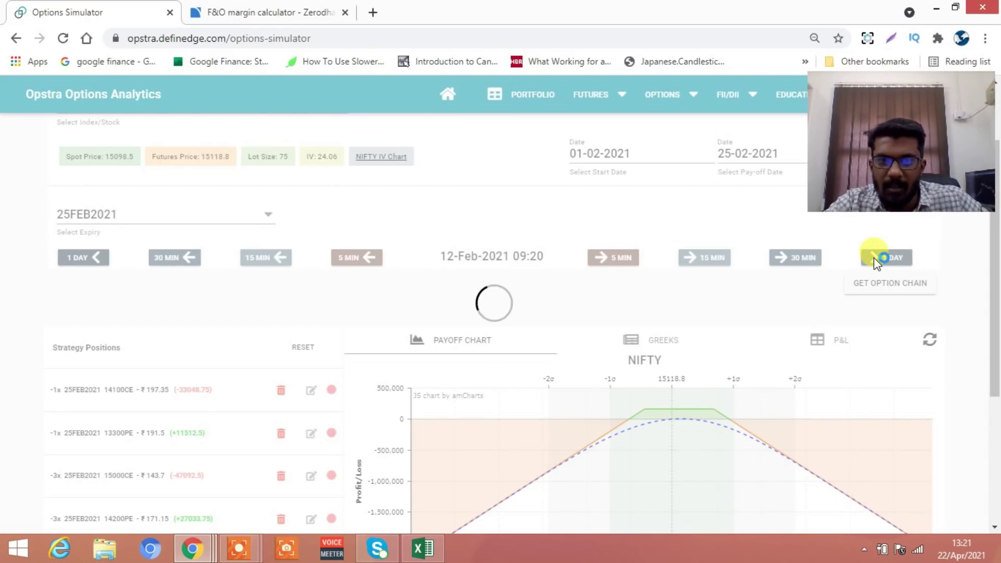
left_click(874, 257)
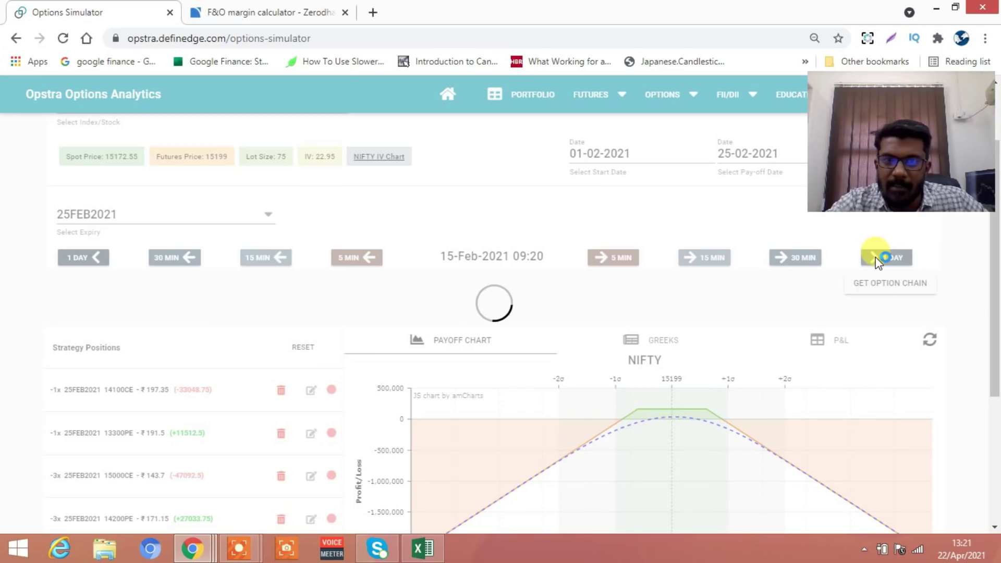
scroll(799, 275, "down", 4)
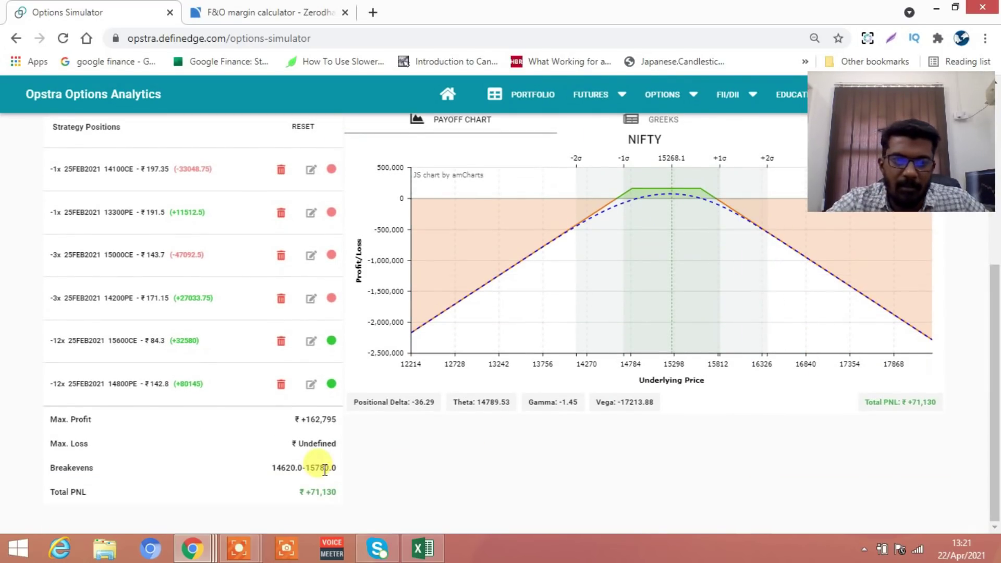
scroll(496, 405, "up", 4)
scroll(374, 393, "down", 4)
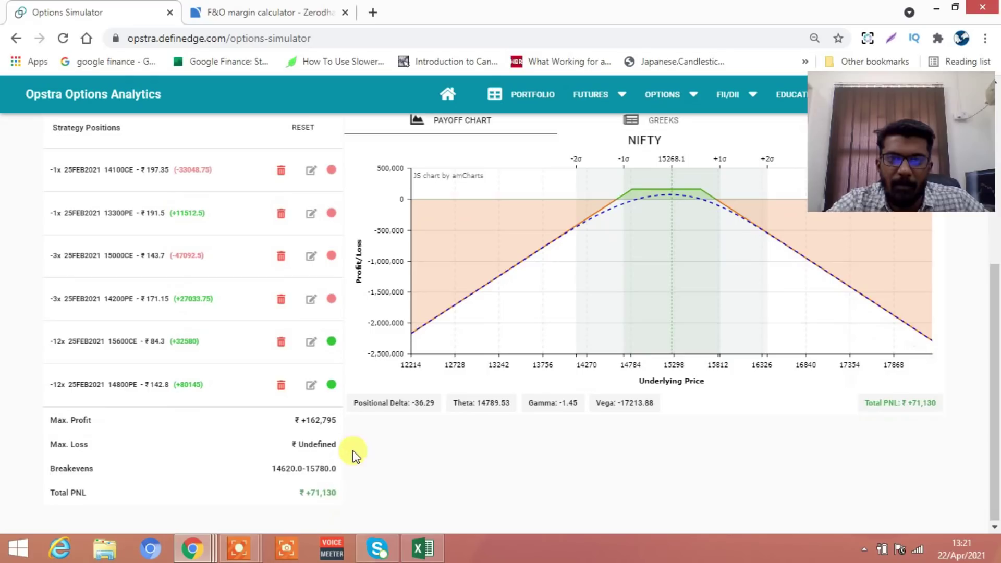
scroll(537, 474, "up", 2)
scroll(527, 477, "down", 2)
scroll(639, 444, "up", 6)
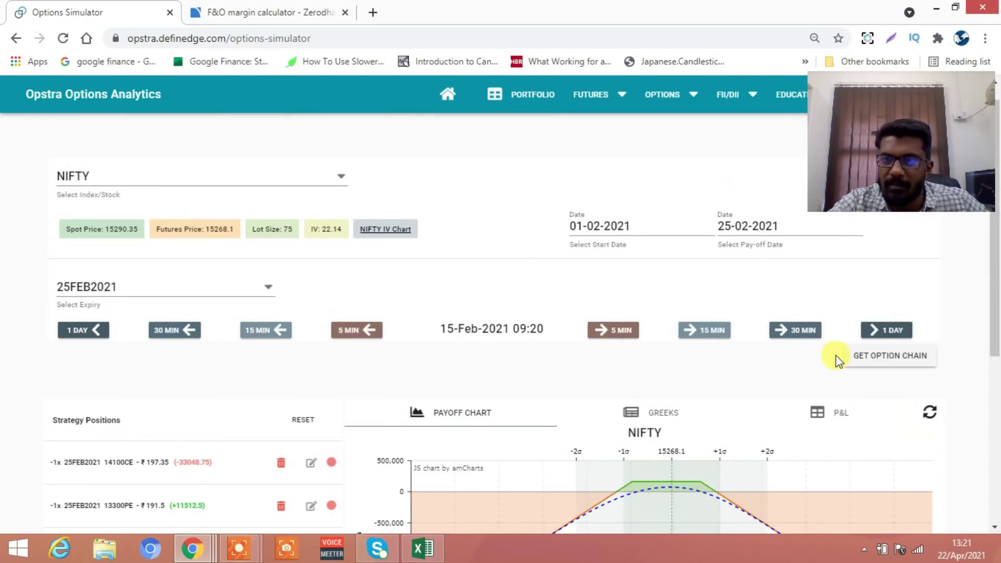
Step: Continue through 16 and 17 Feb to 18-Feb-2021 09:20, futures at 15220.55
left_click(880, 330)
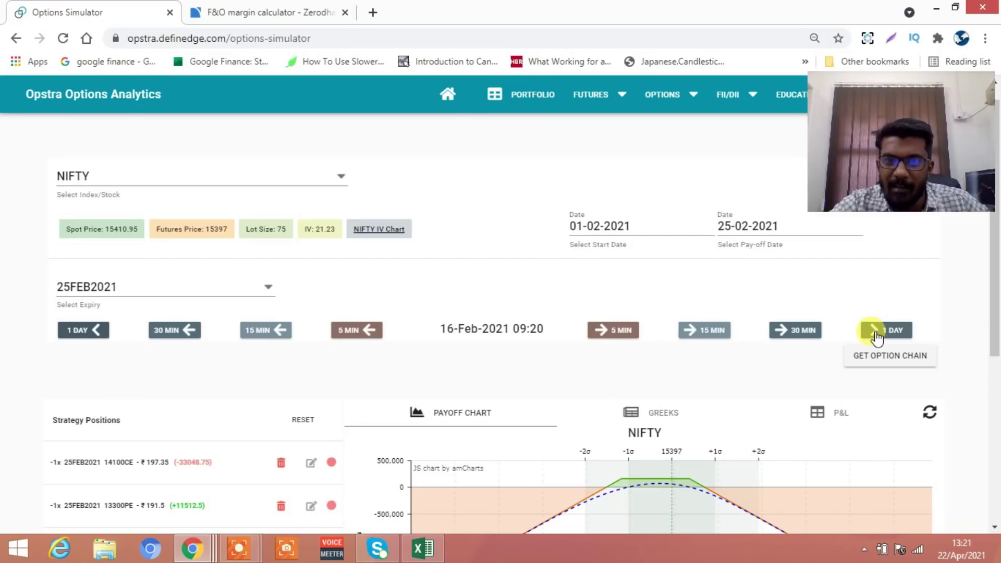
scroll(877, 338, "down", 2)
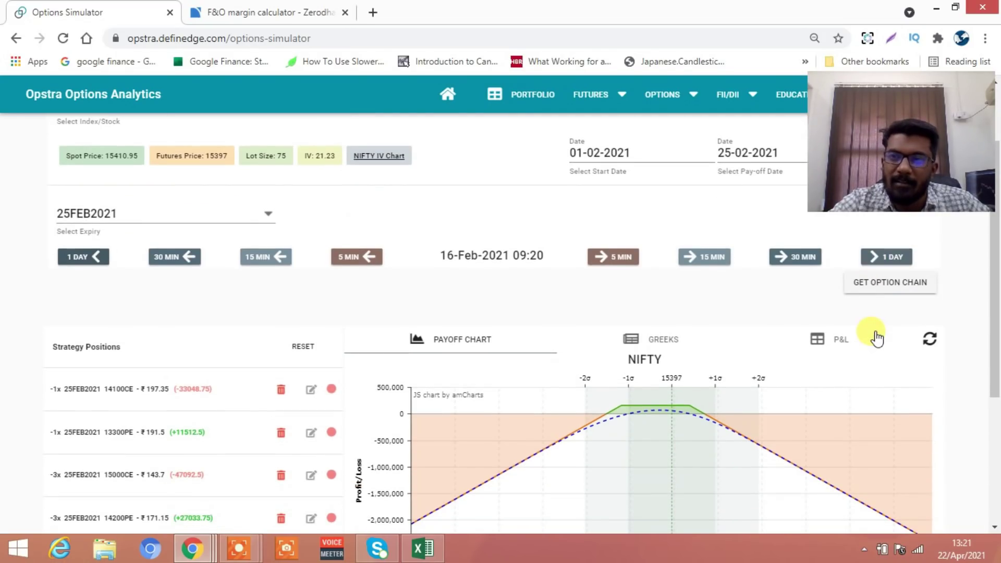
scroll(878, 338, "down", 4)
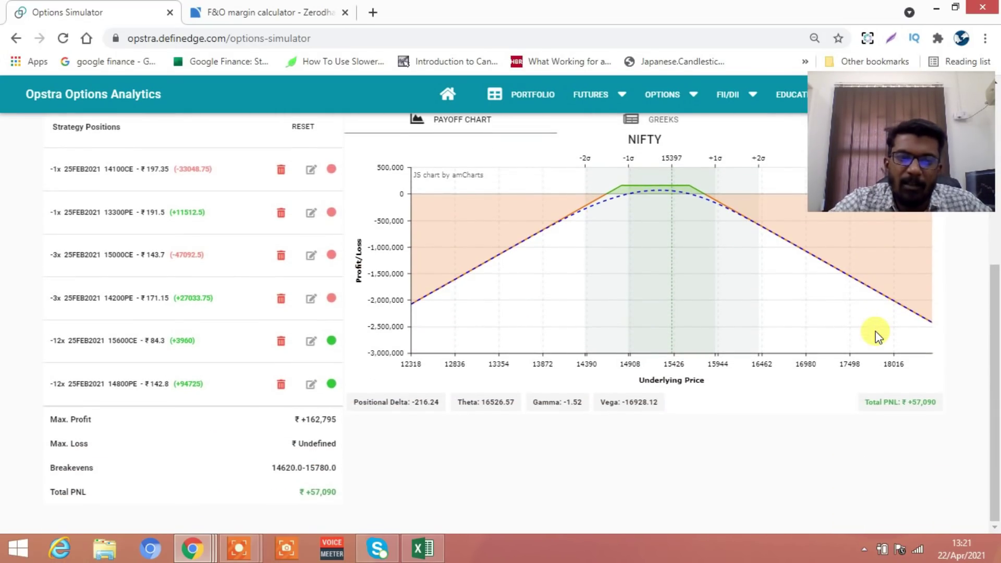
scroll(876, 333, "up", 4)
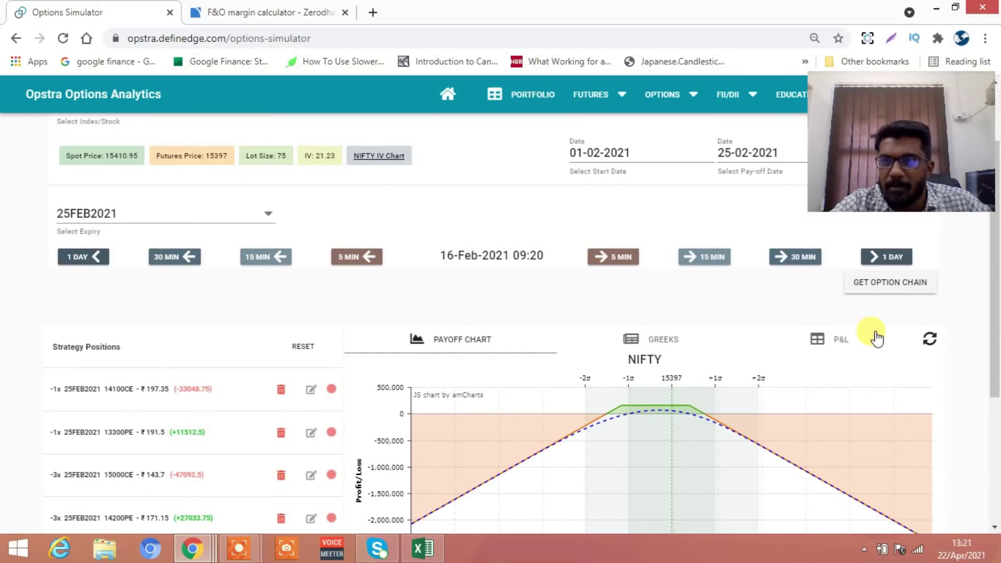
left_click(877, 257)
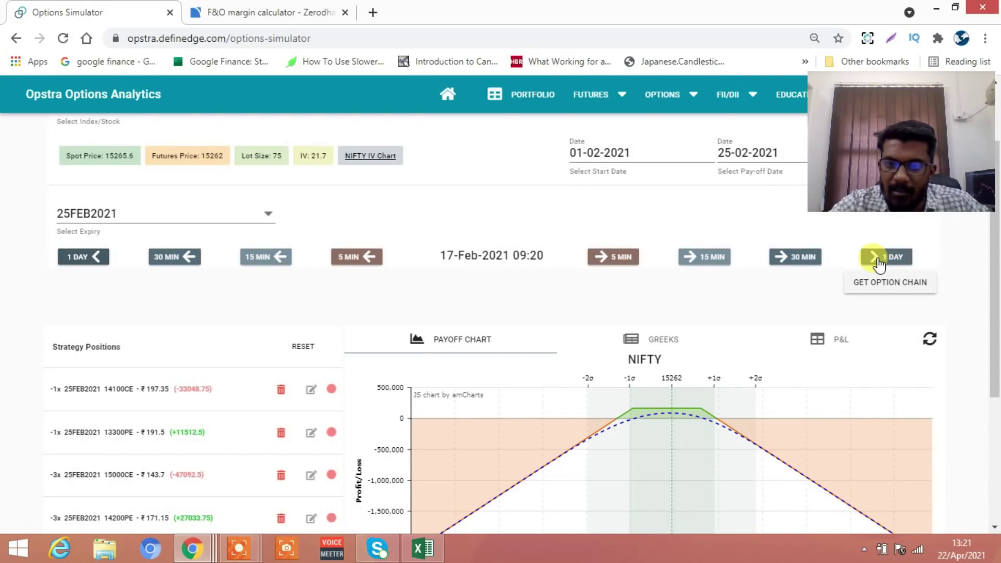
left_click(877, 258)
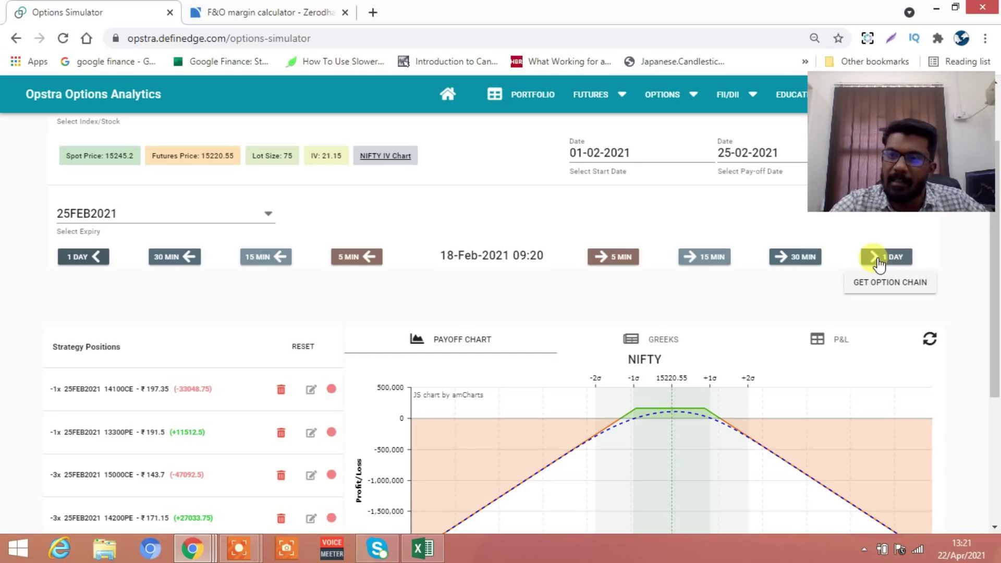
scroll(880, 265, "down", 4)
Step: Step from 19-Feb through 22–24 Feb to 25-Feb-2021 expiry and check total P&L of ₹+159,150
scroll(879, 265, "up", 3)
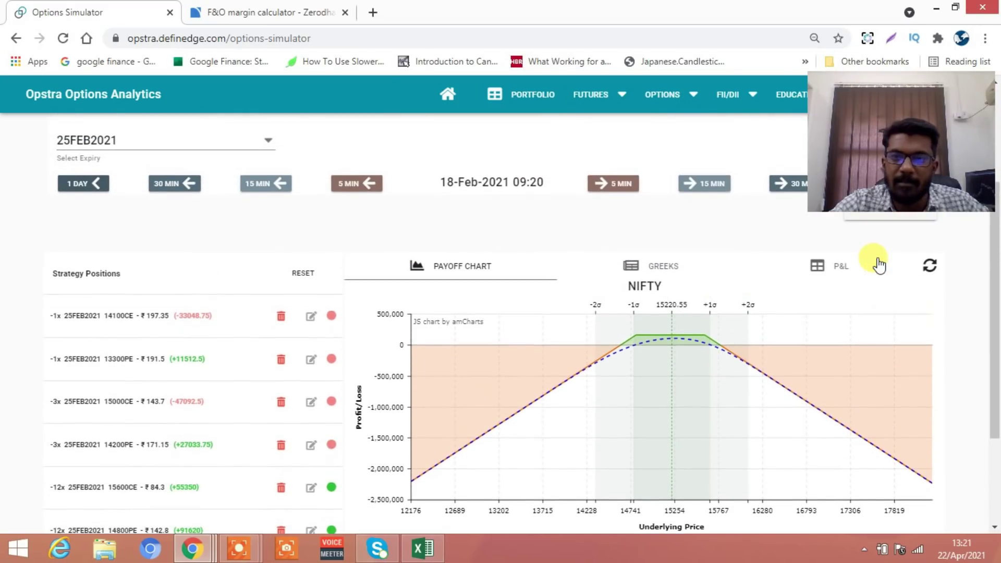
scroll(879, 265, "up", 1)
left_click(876, 257)
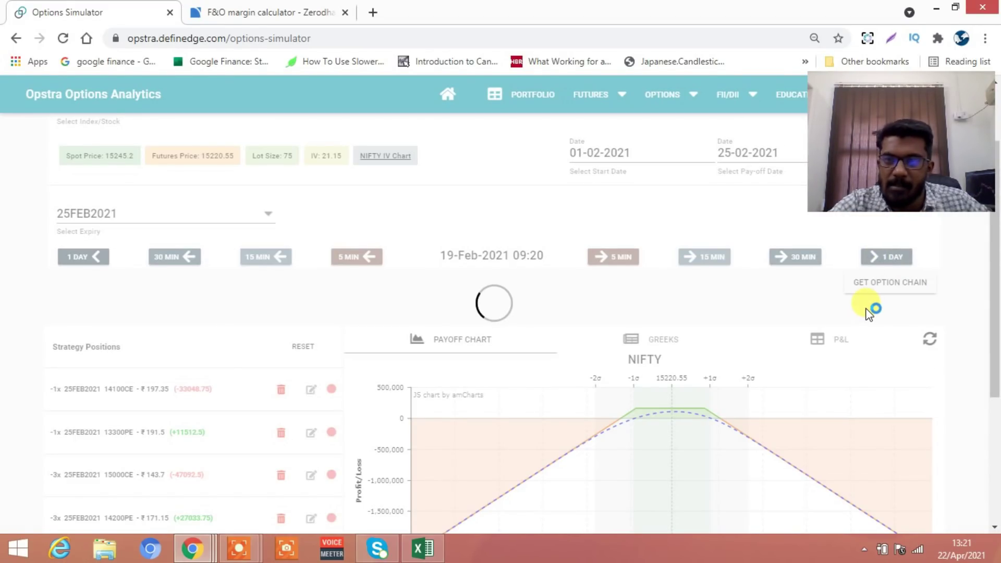
left_click(881, 261)
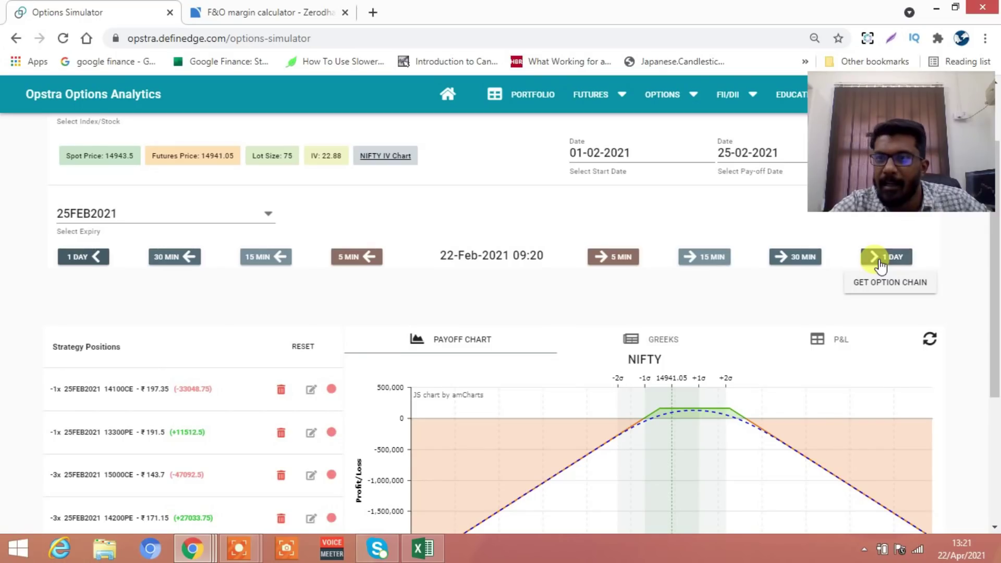
scroll(880, 266, "down", 3)
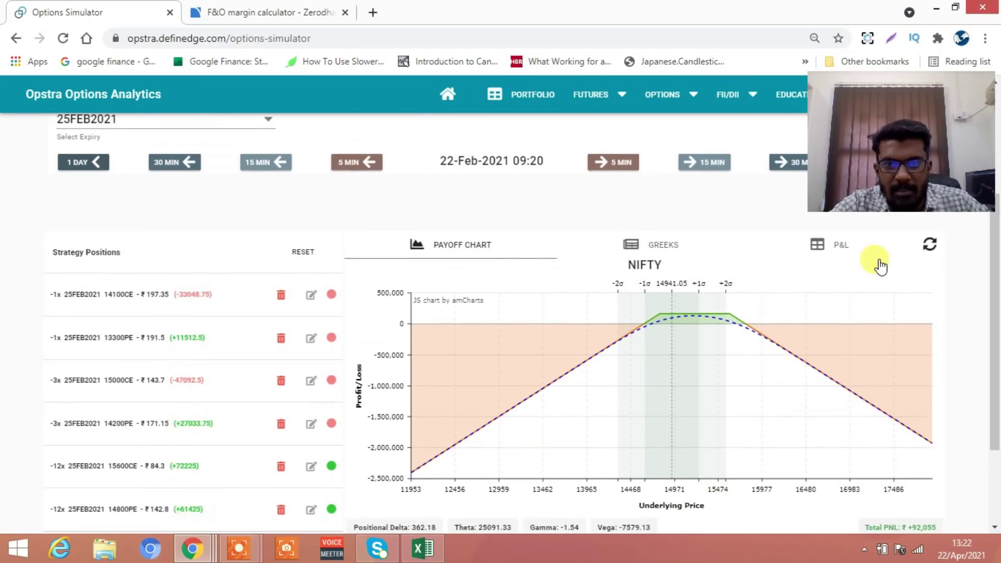
scroll(856, 306, "up", 3)
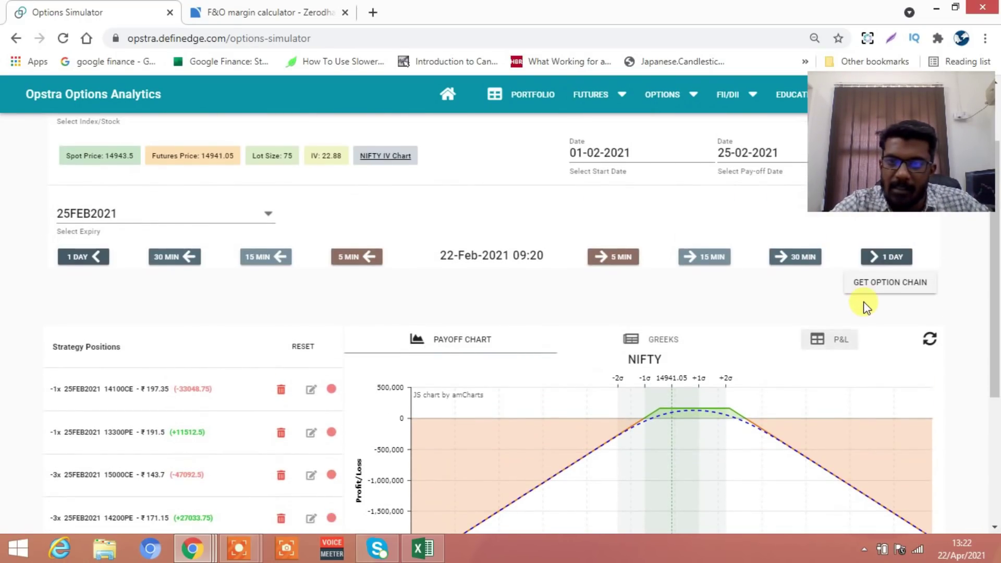
left_click(886, 257)
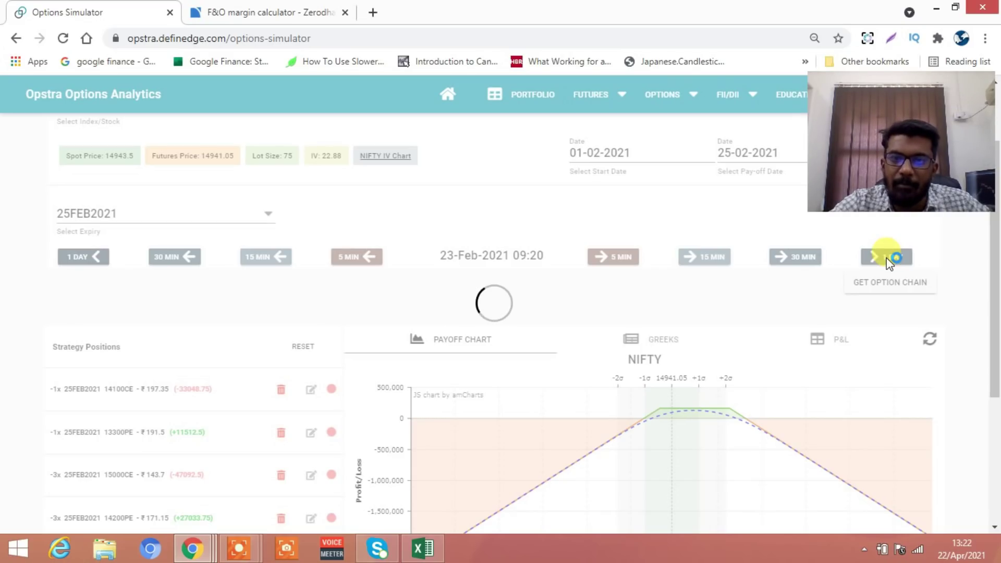
left_click(888, 260)
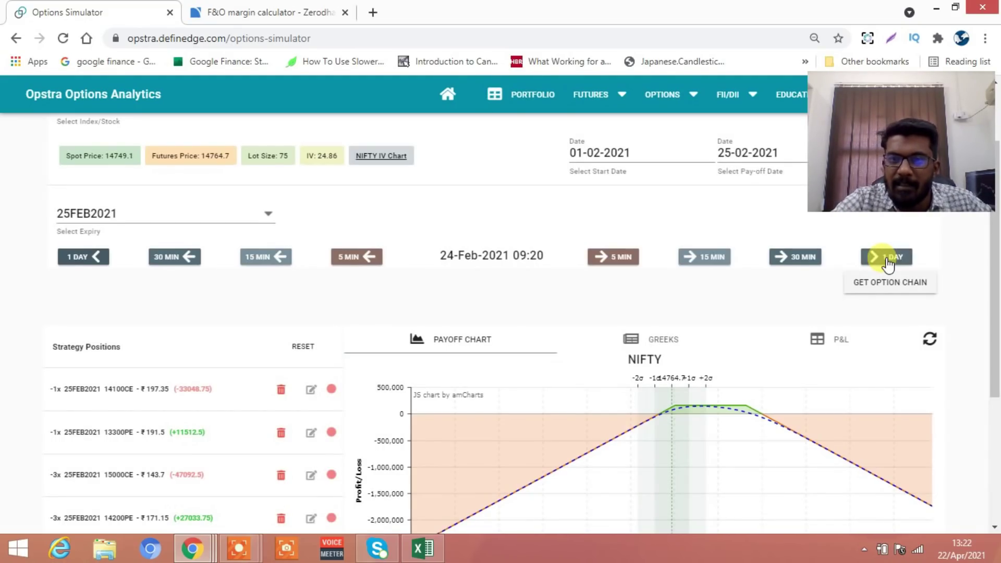
left_click(888, 264)
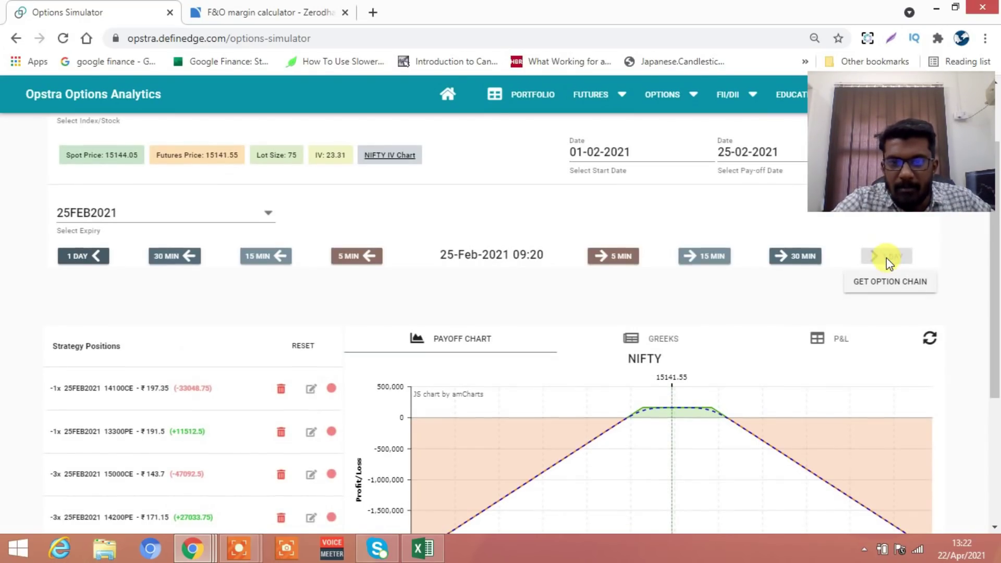
scroll(849, 288, "down", 4)
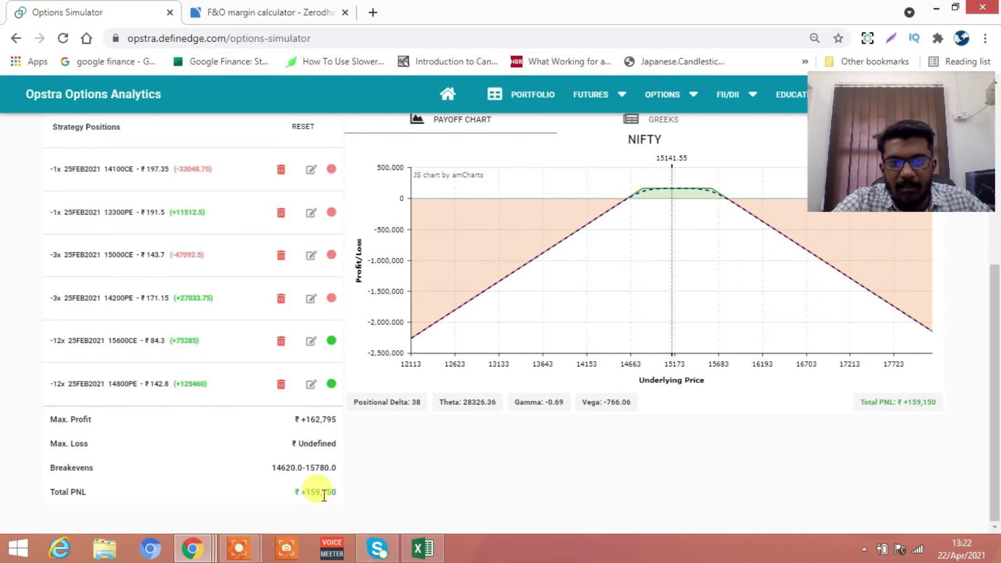